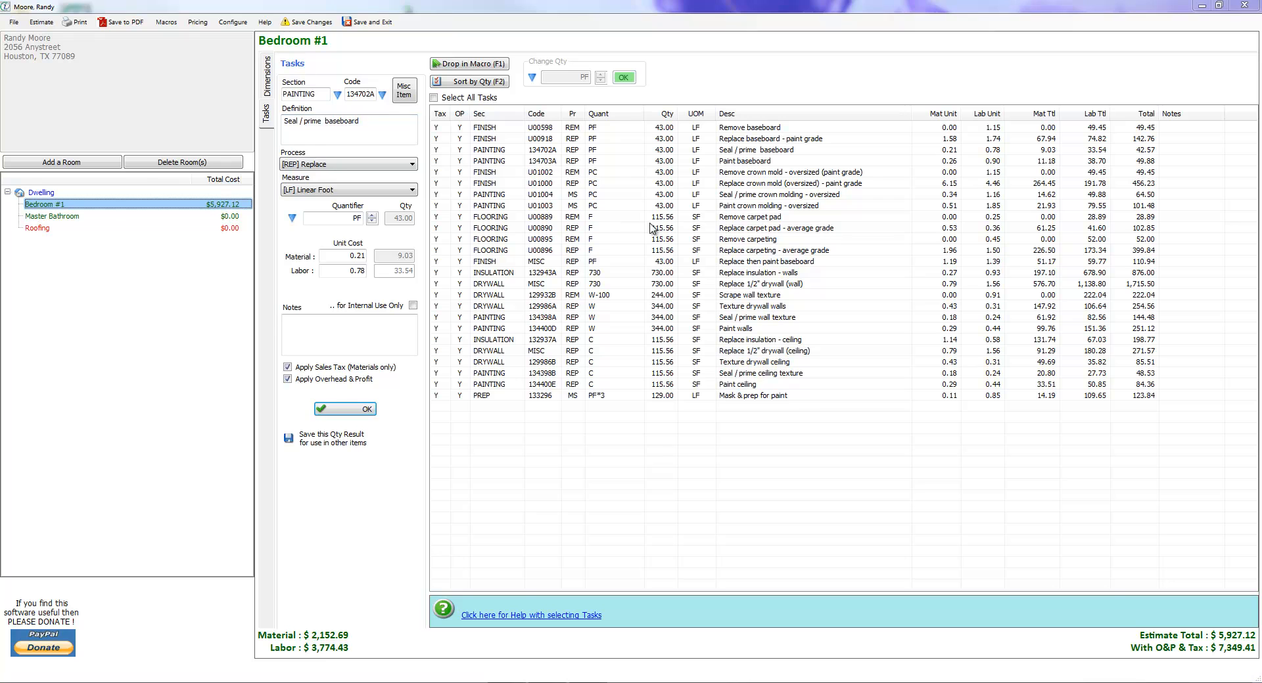
Review Bedroom #1's calculated measurements and their quantifier codes from the room dimensions, and close the list.
left_click(110, 206)
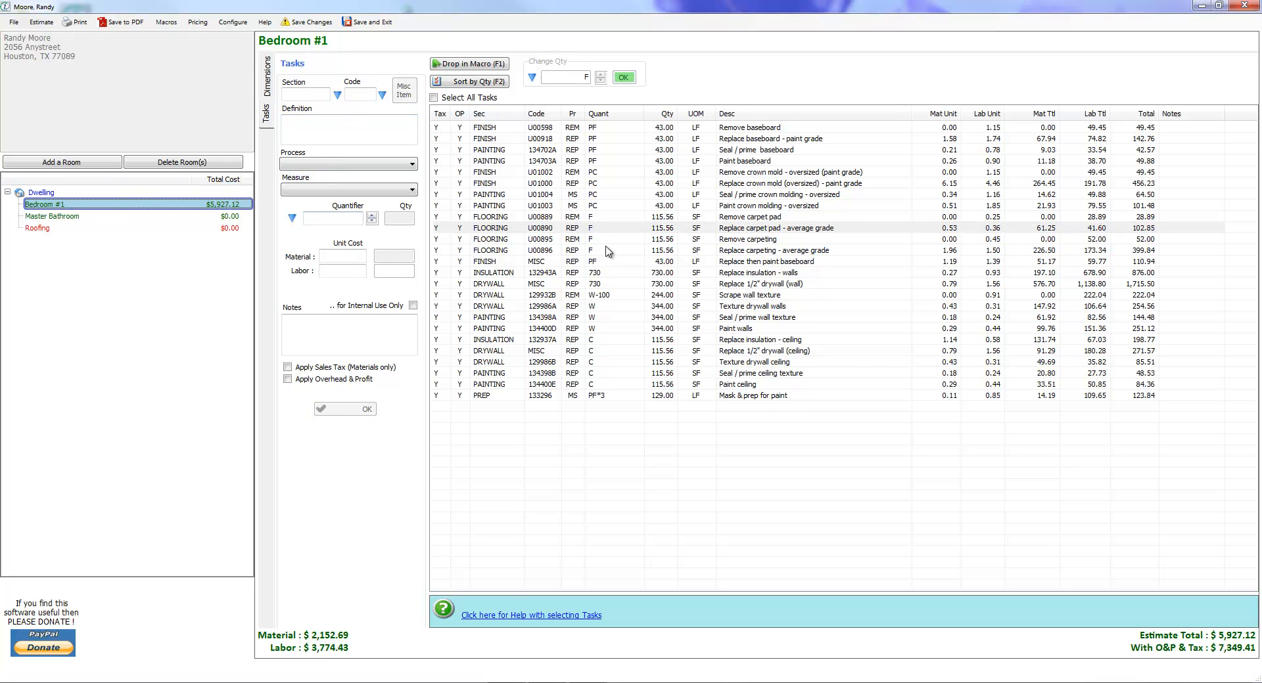
left_click(683, 250)
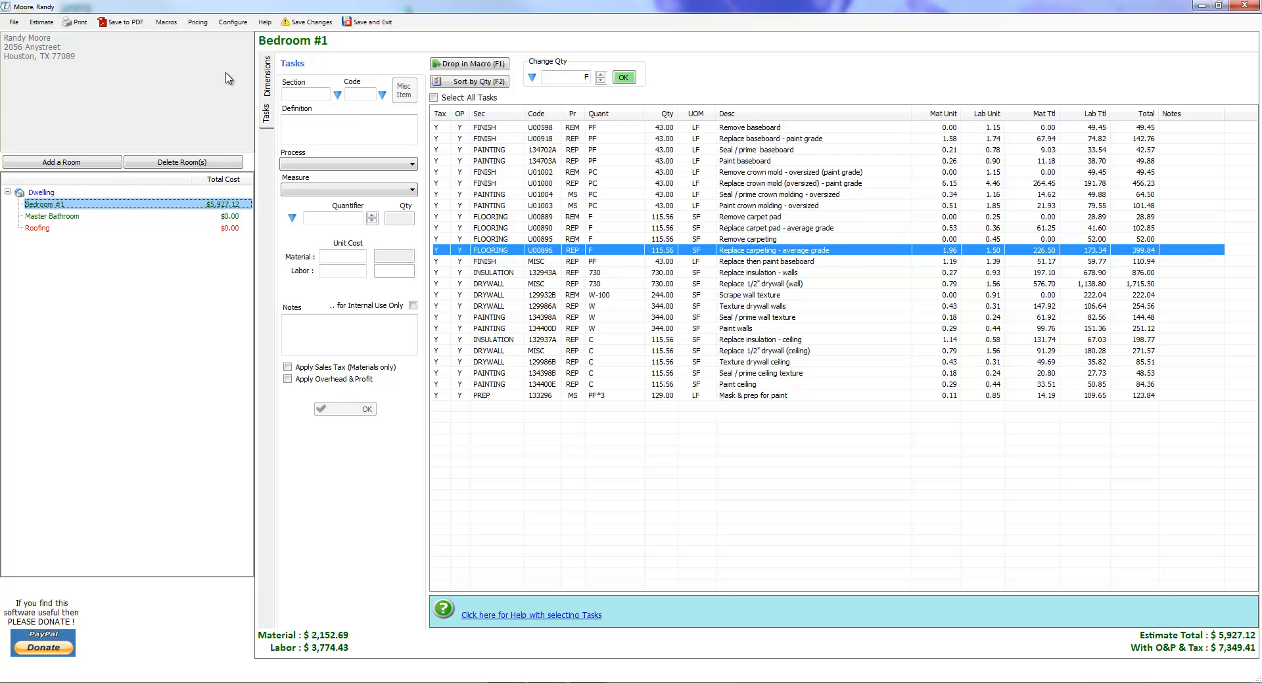
left_click(267, 82)
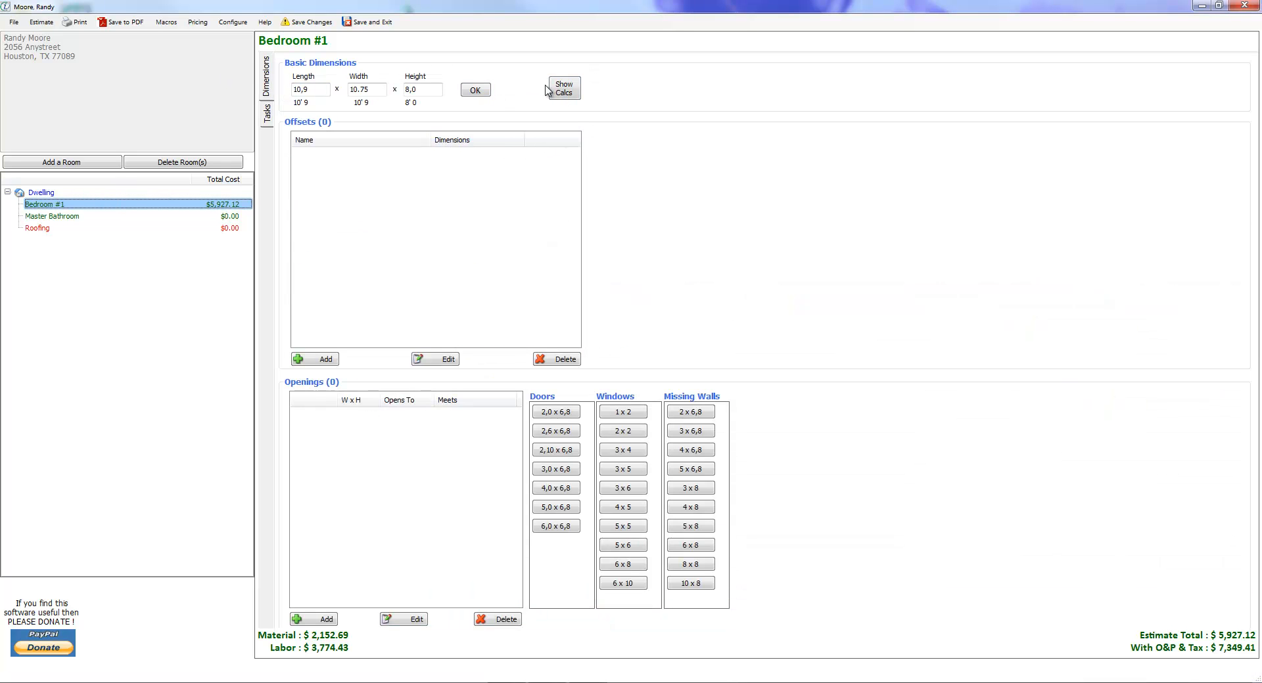
left_click(566, 96)
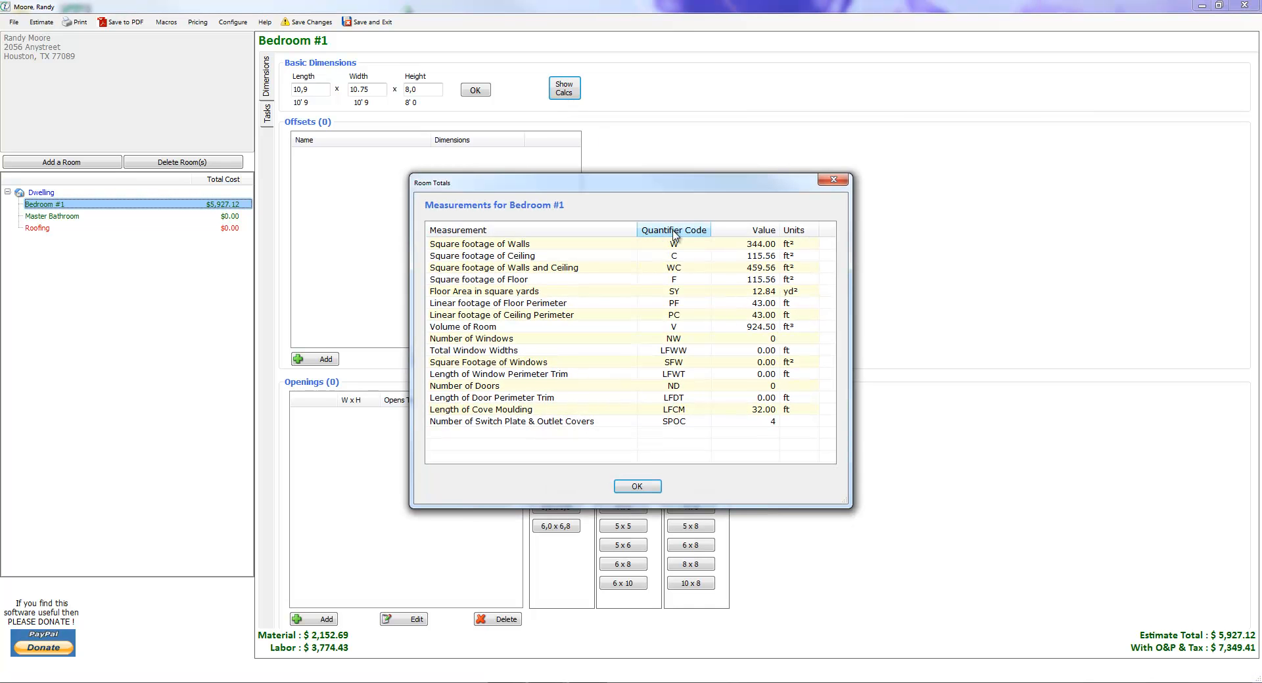
left_click_drag(683, 184, 822, 67)
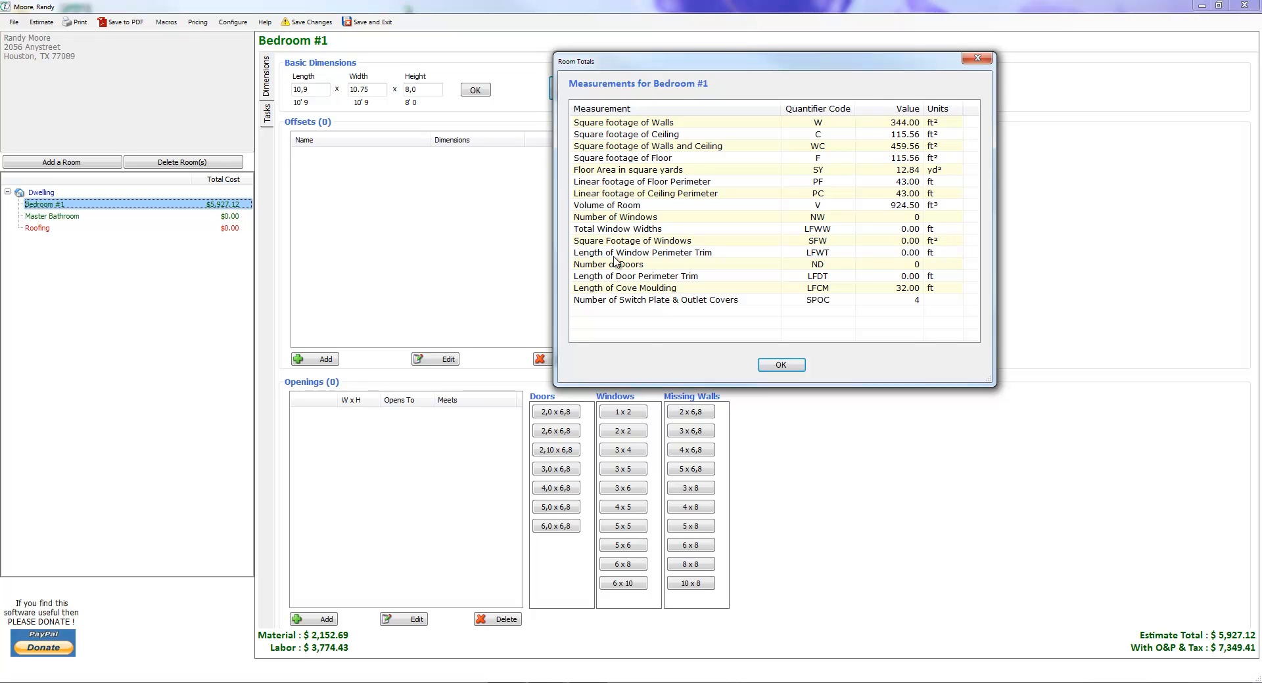
left_click_drag(727, 69, 787, 236)
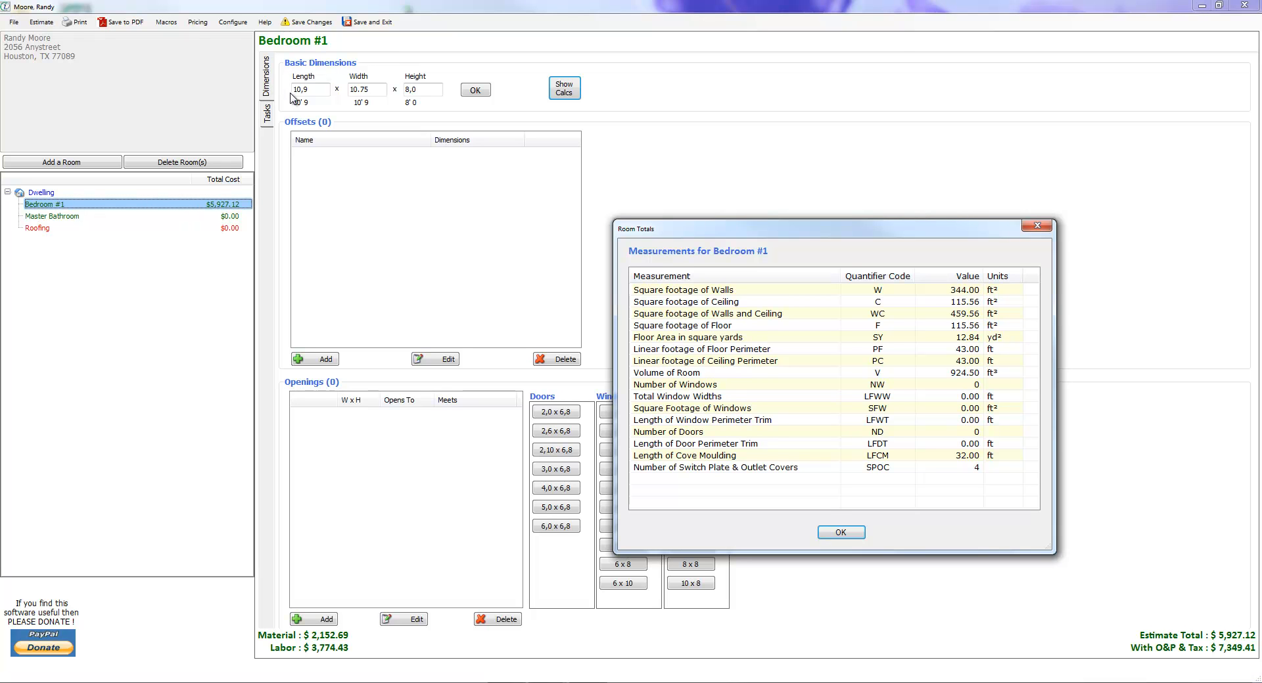
left_click_drag(824, 230, 819, 92)
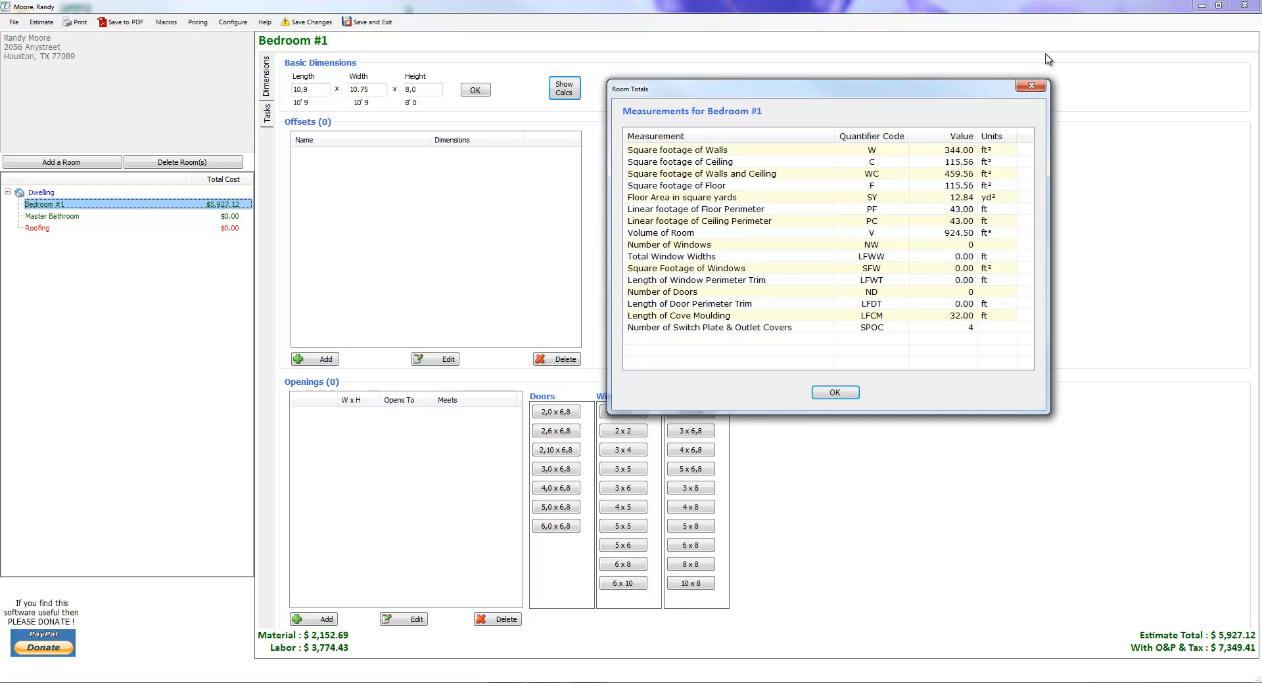
left_click(1034, 87)
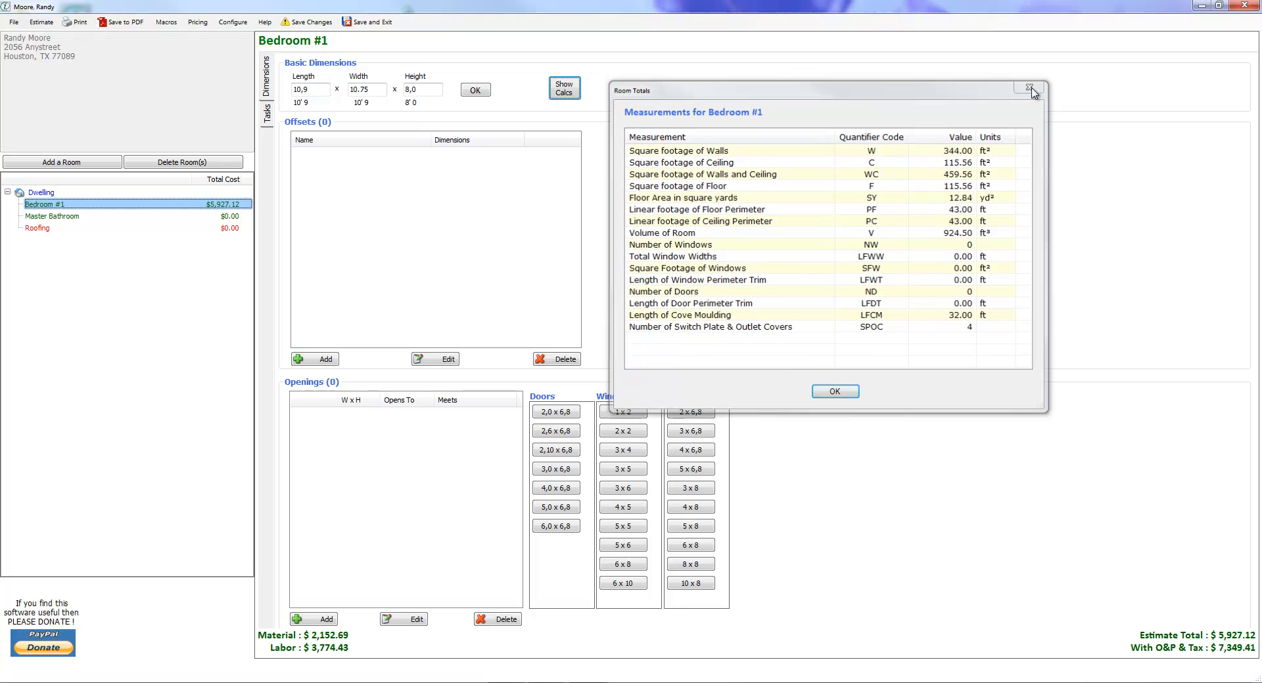
Compare Bedroom #1's task quantifiers with the room measurement codes, starting from the Remove baseboard task, and close the measurements.
left_click(267, 118)
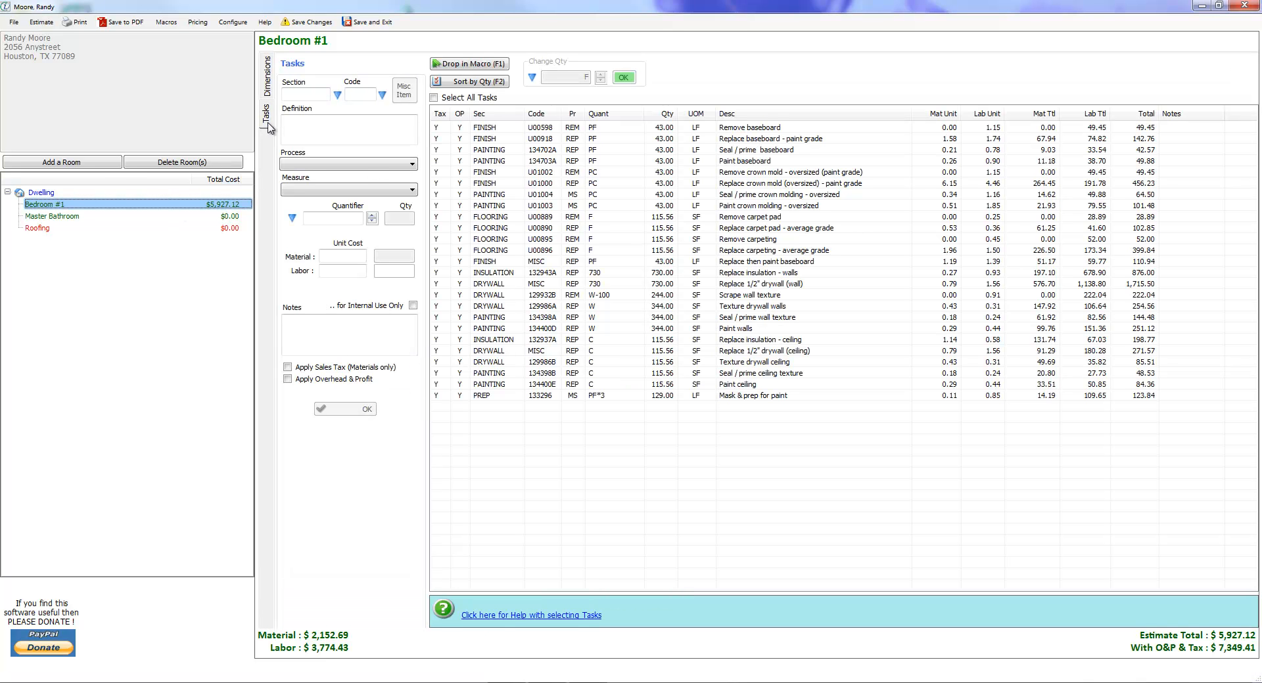
left_click(755, 130)
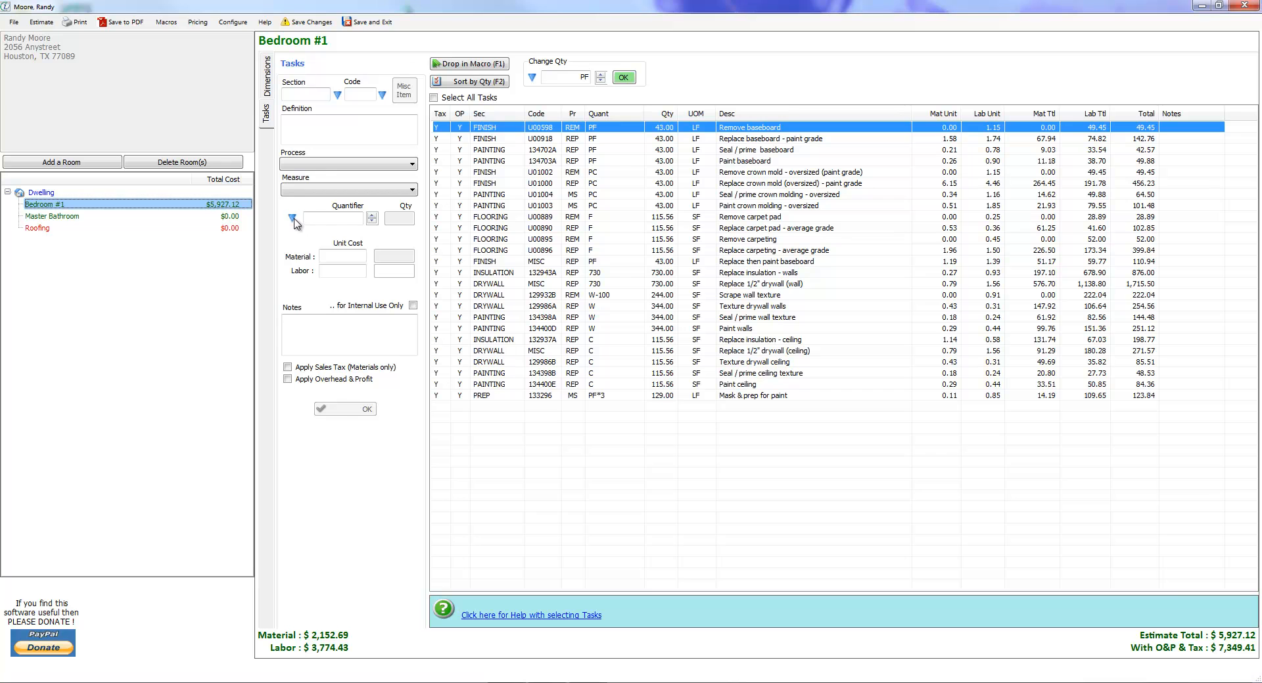
left_click(342, 219)
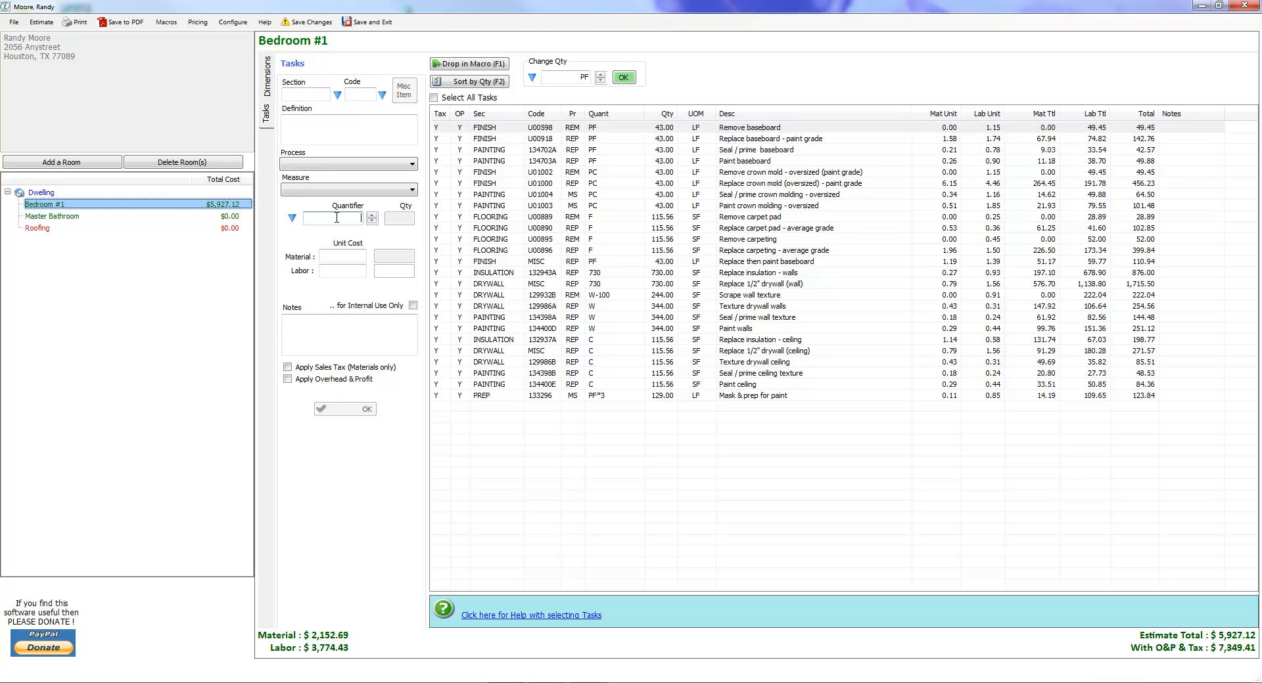
left_click(292, 219)
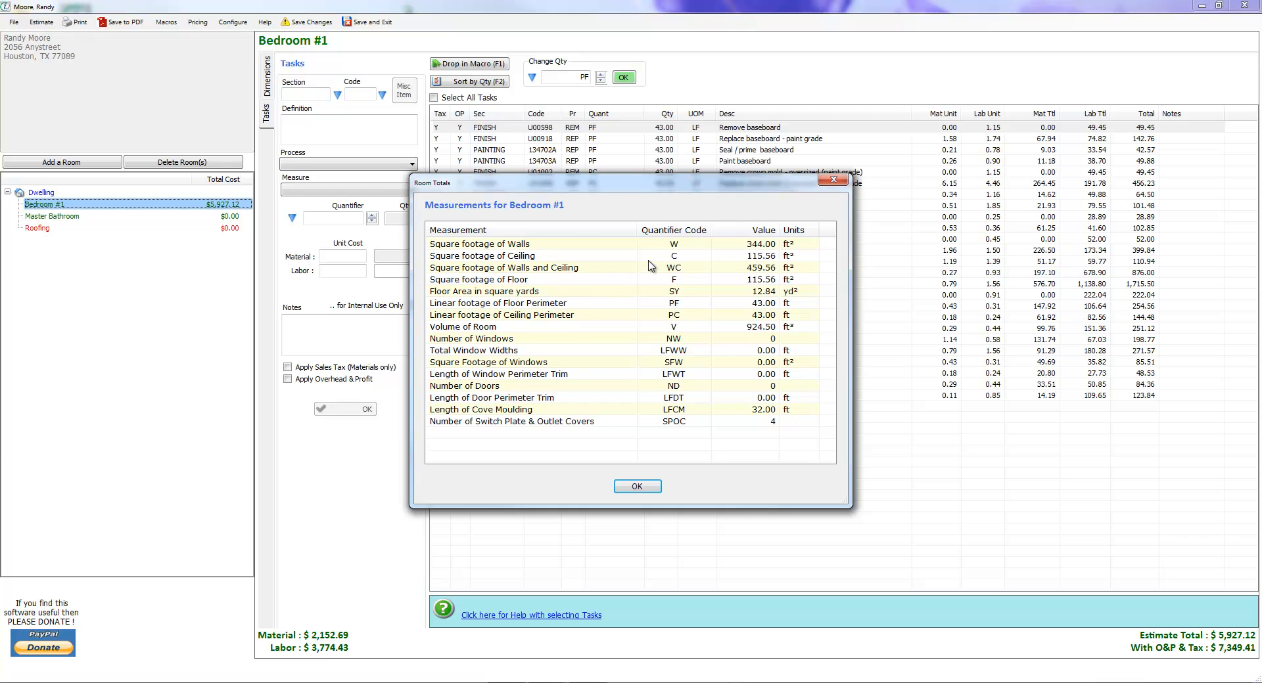
left_click_drag(658, 187, 789, 252)
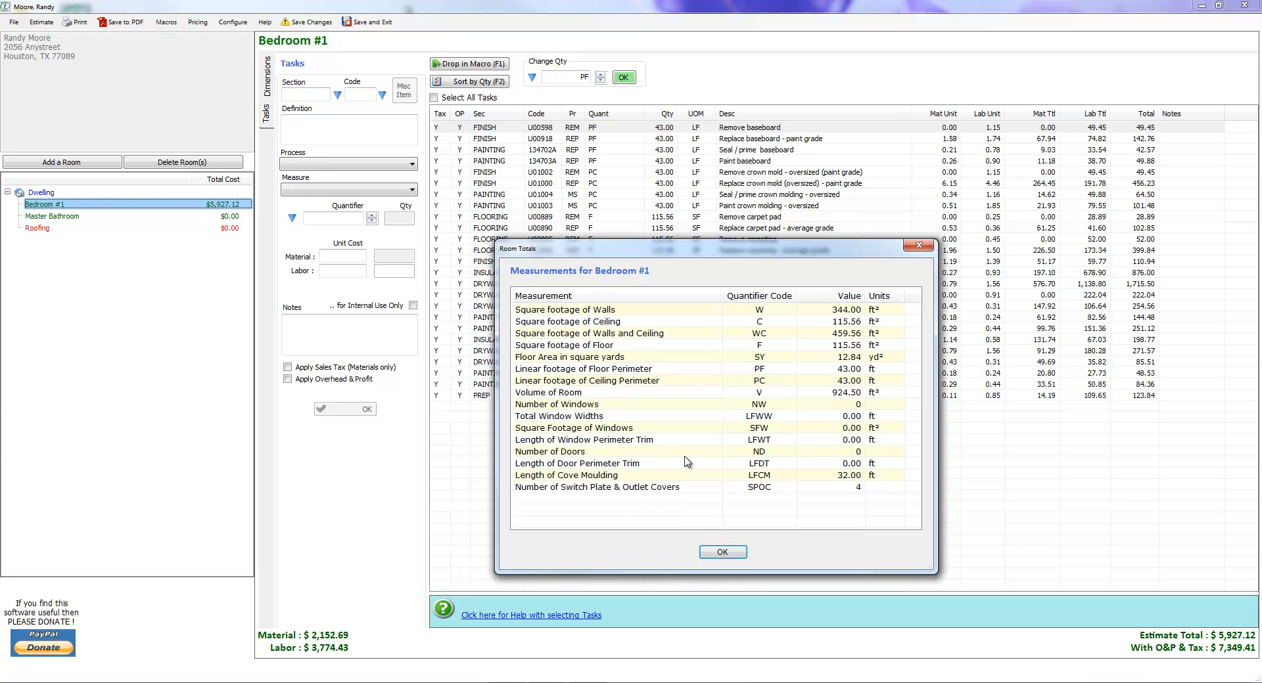
left_click_drag(814, 253, 826, 348)
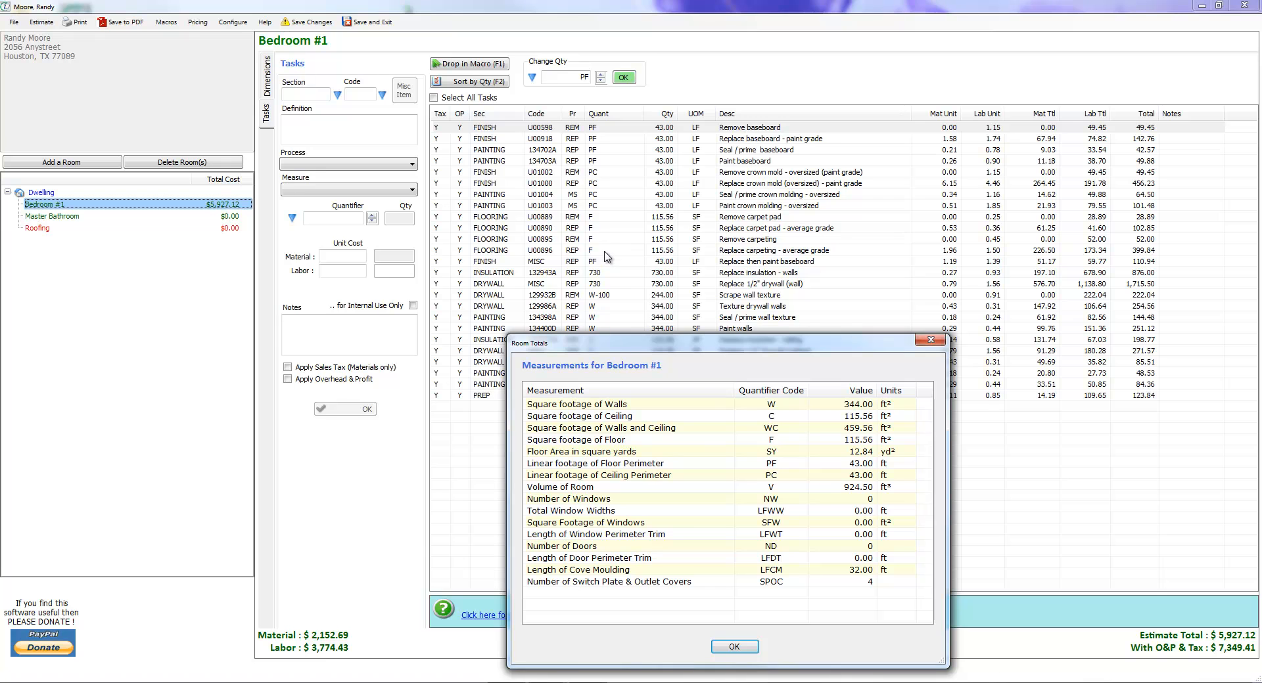
left_click_drag(704, 355, 698, 451)
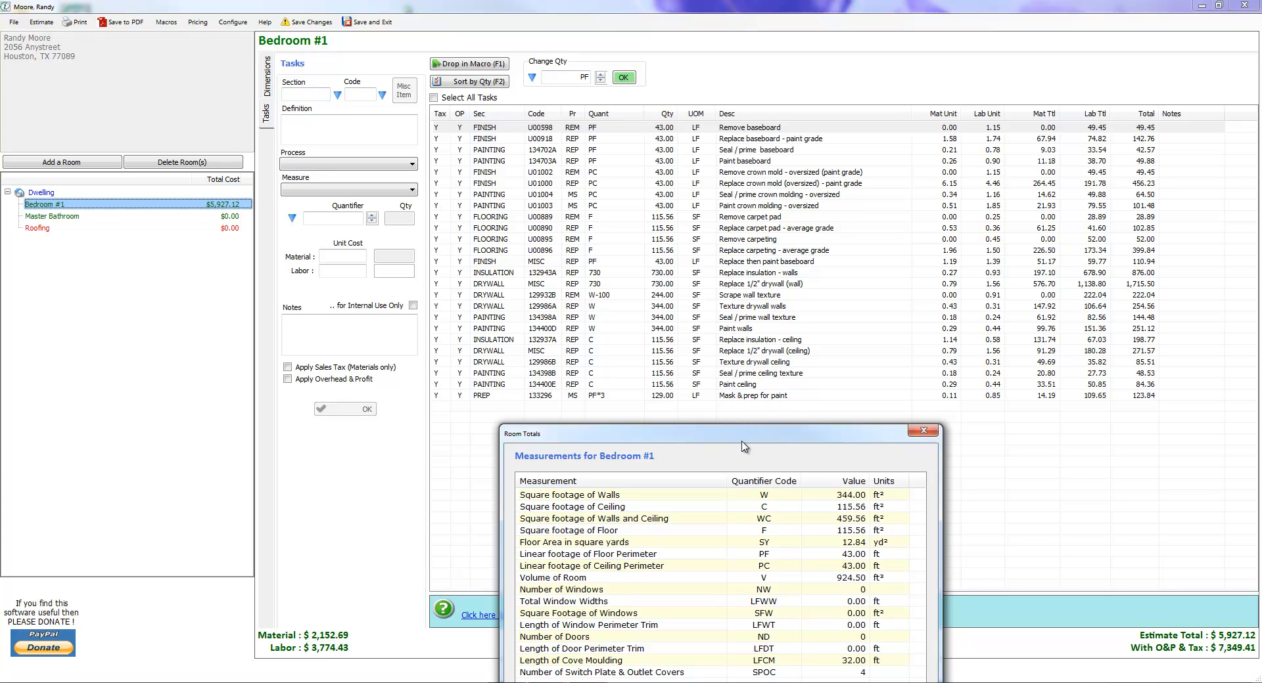
left_click_drag(754, 439, 753, 301)
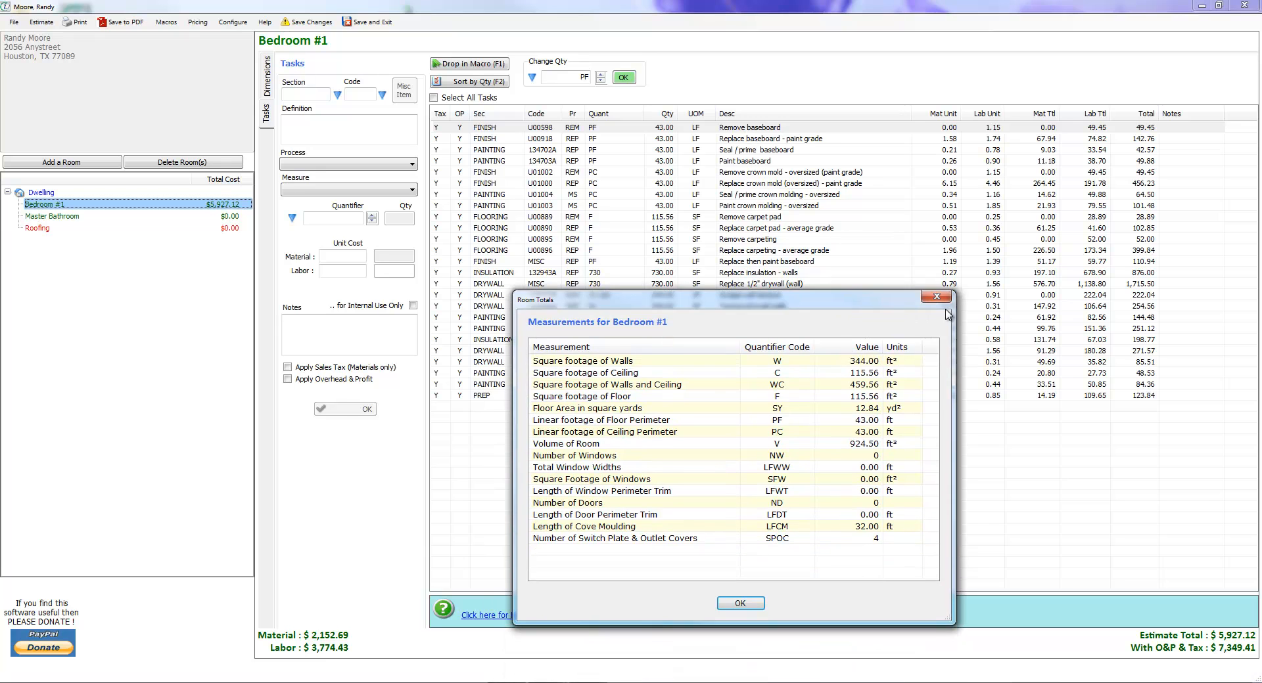
left_click(923, 292)
Change the quantity of the Mask & prep for paint task to PF.
left_click(750, 396)
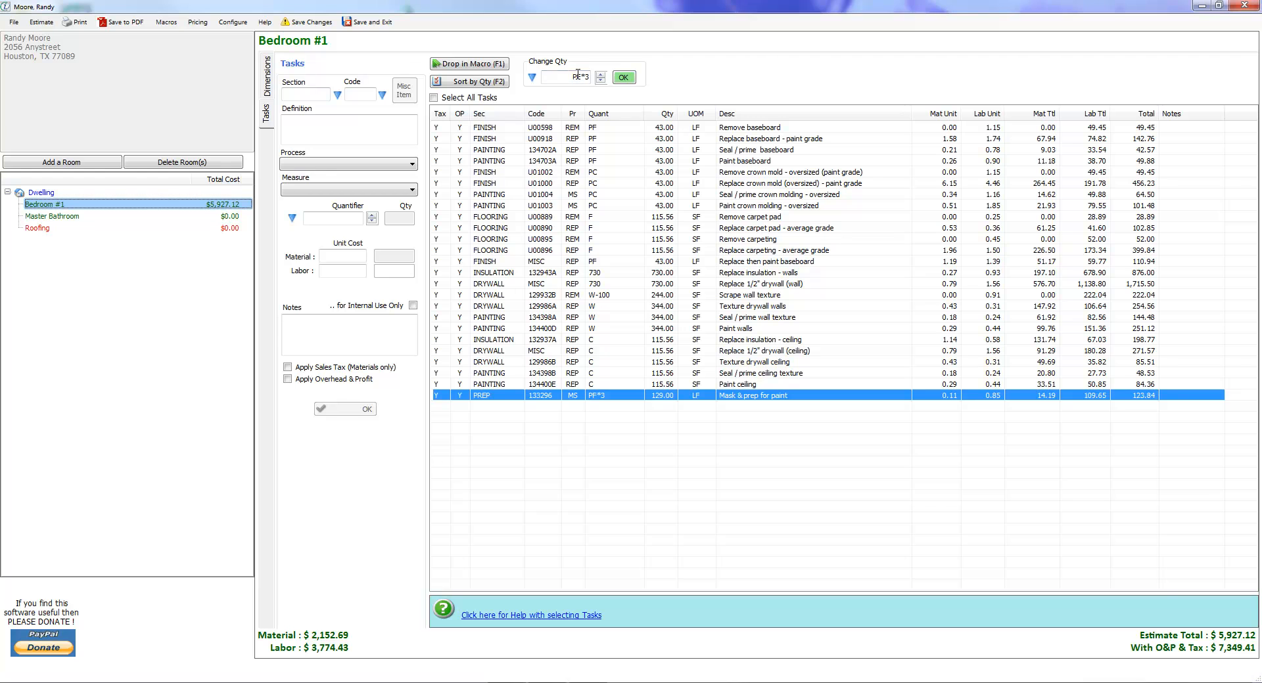
left_click_drag(583, 77, 589, 77)
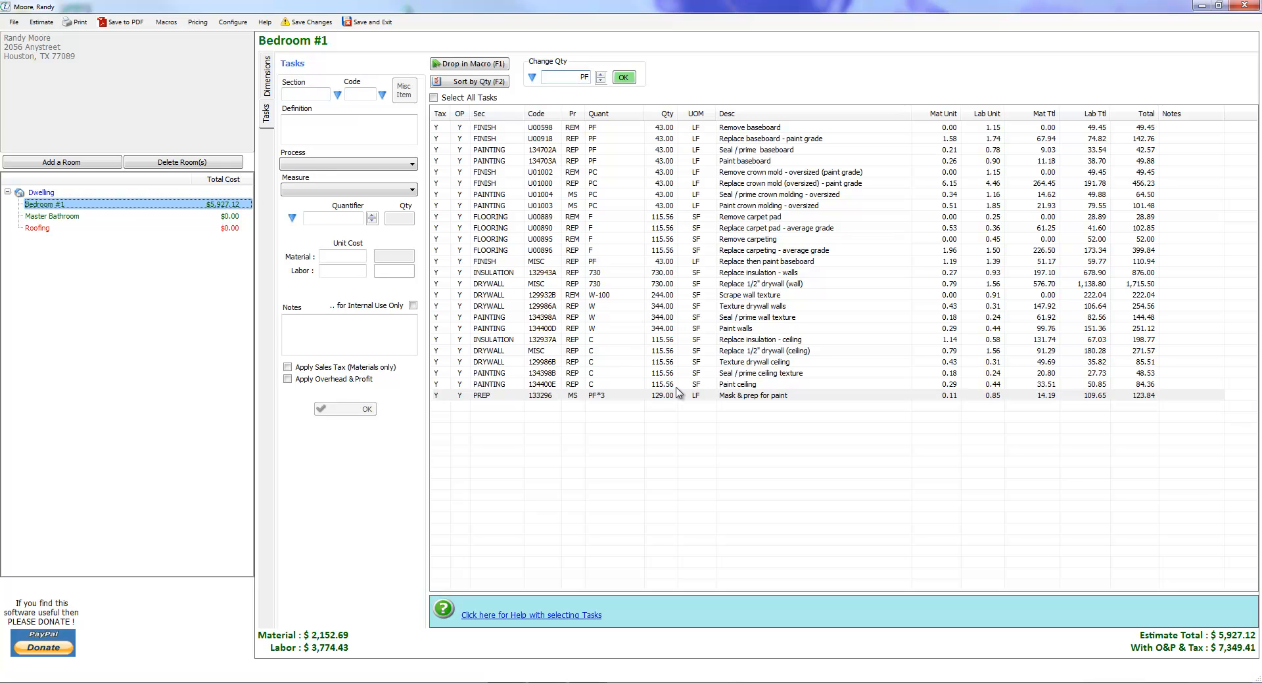
left_click(624, 77)
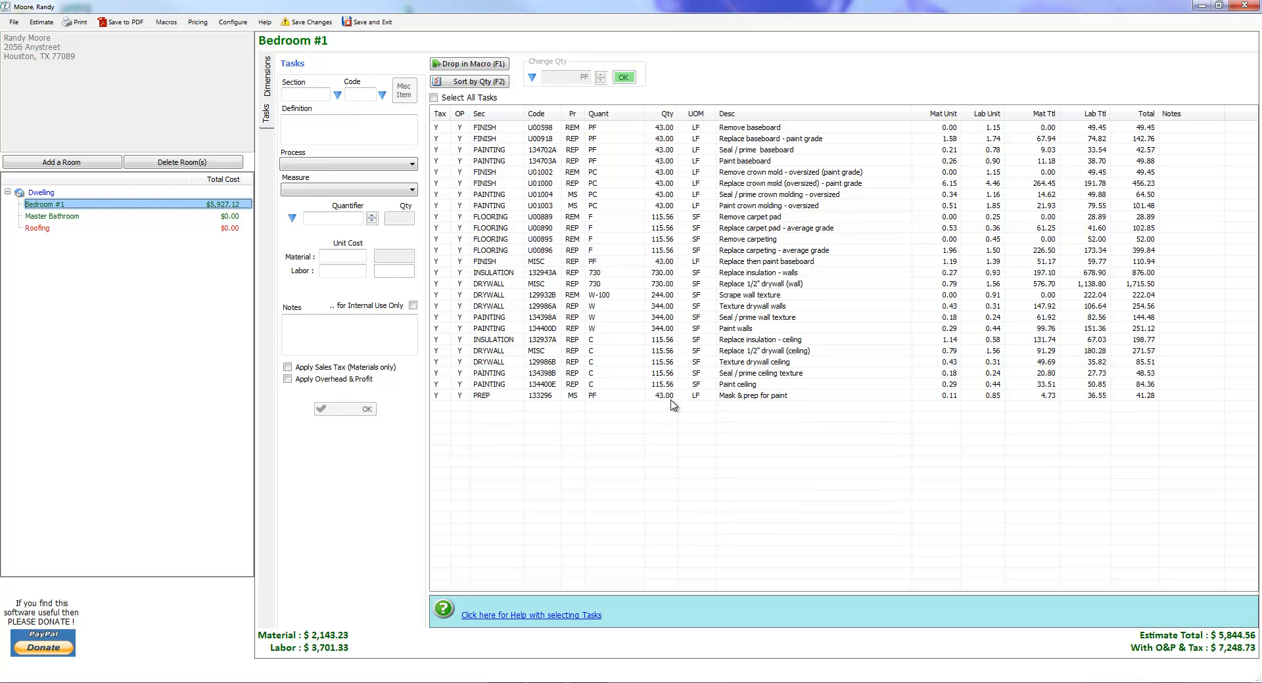
Edit the Mask & prep for paint task so its quantifier is PF*2, and check the saved entry.
left_click(600, 397)
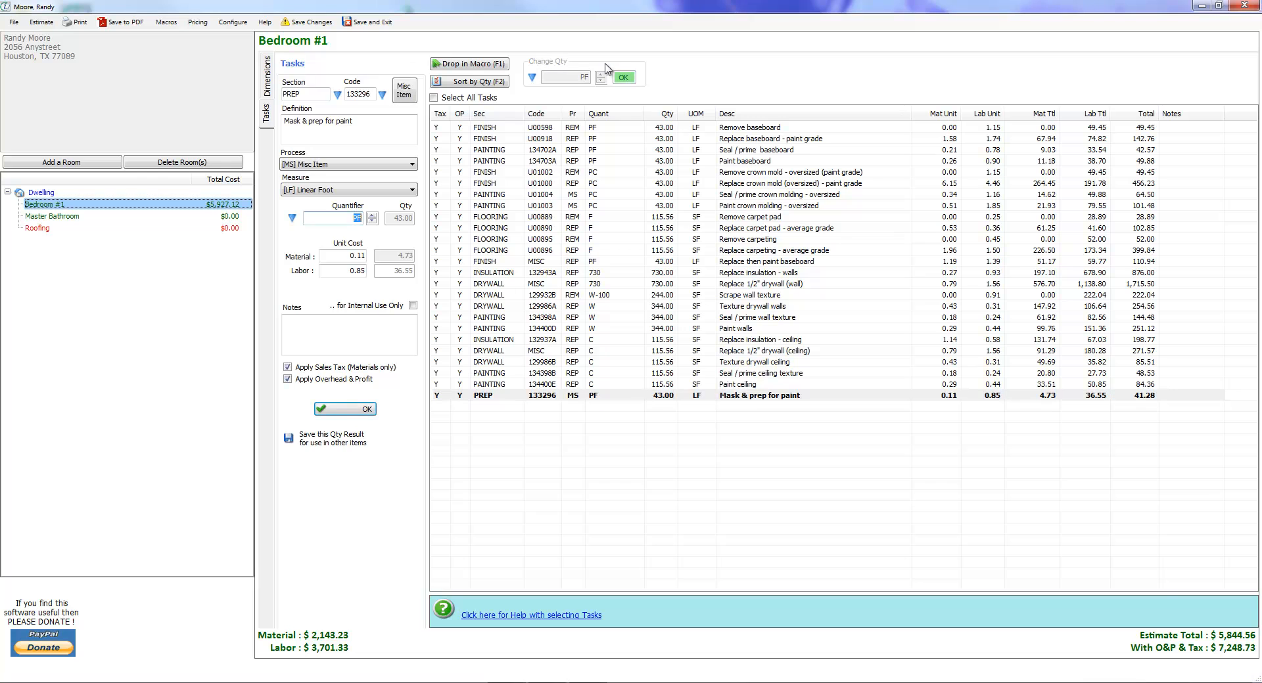
left_click(632, 397)
left_click(665, 399)
type("pf*2")
left_click(361, 408)
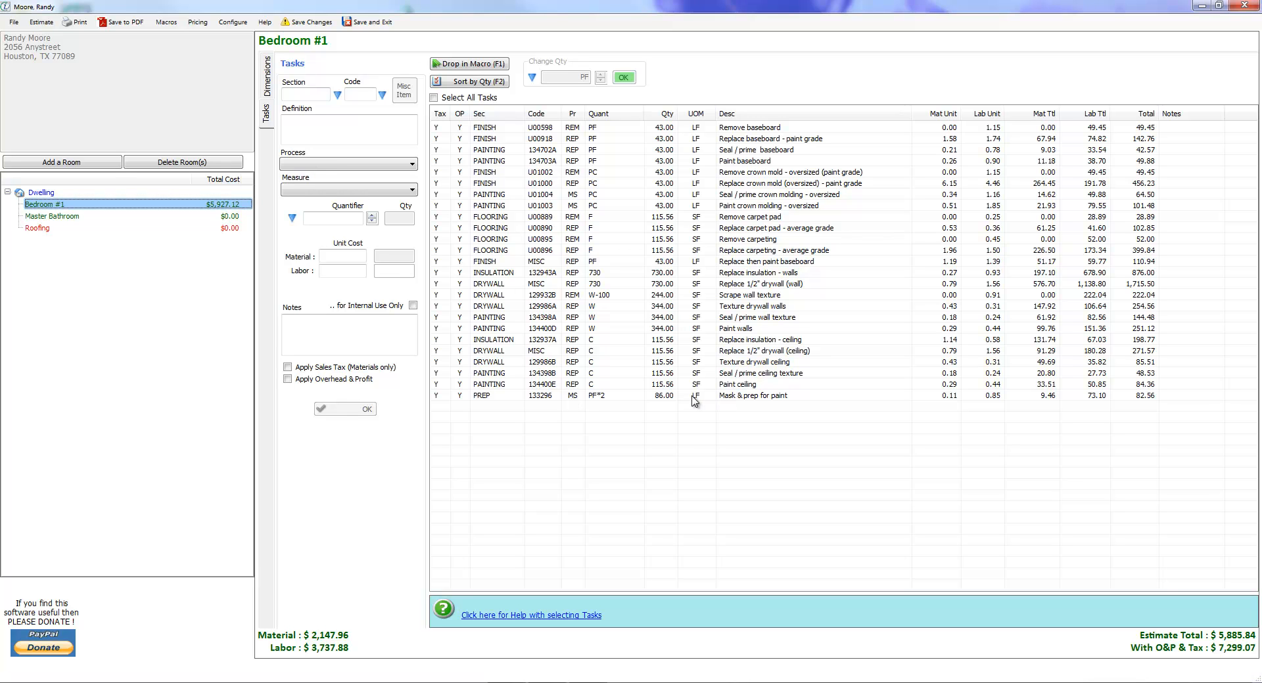
left_click(691, 396)
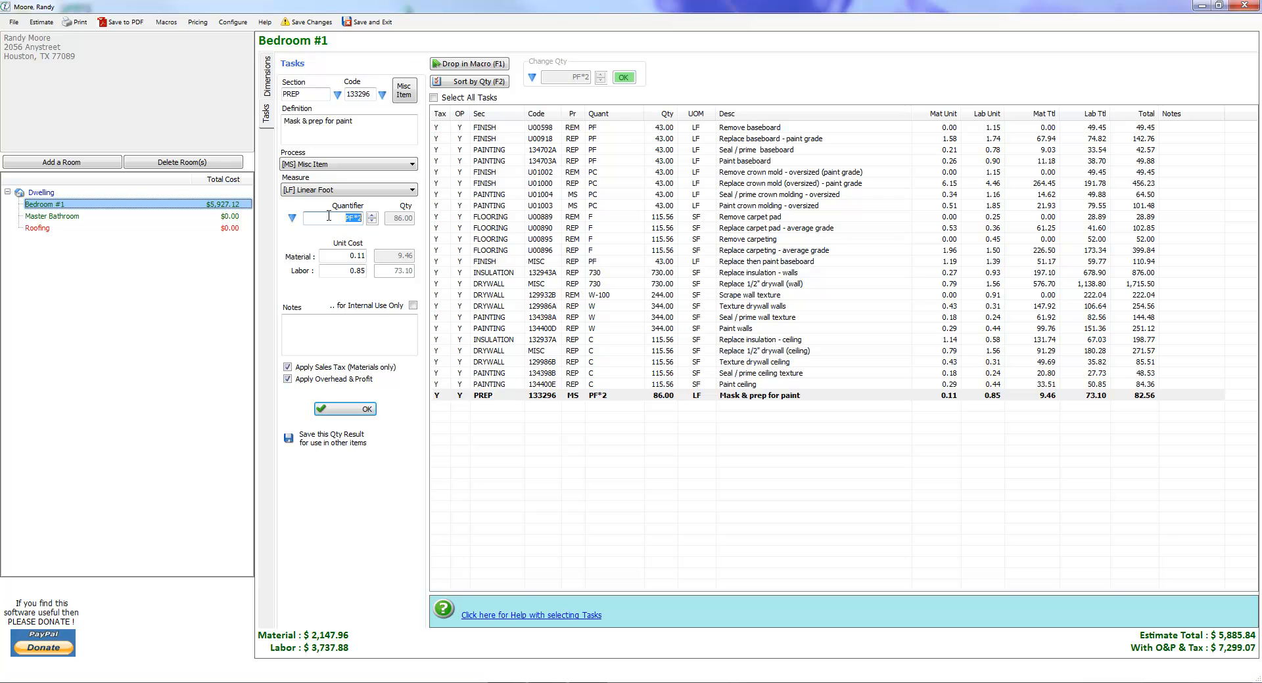
left_click(726, 451)
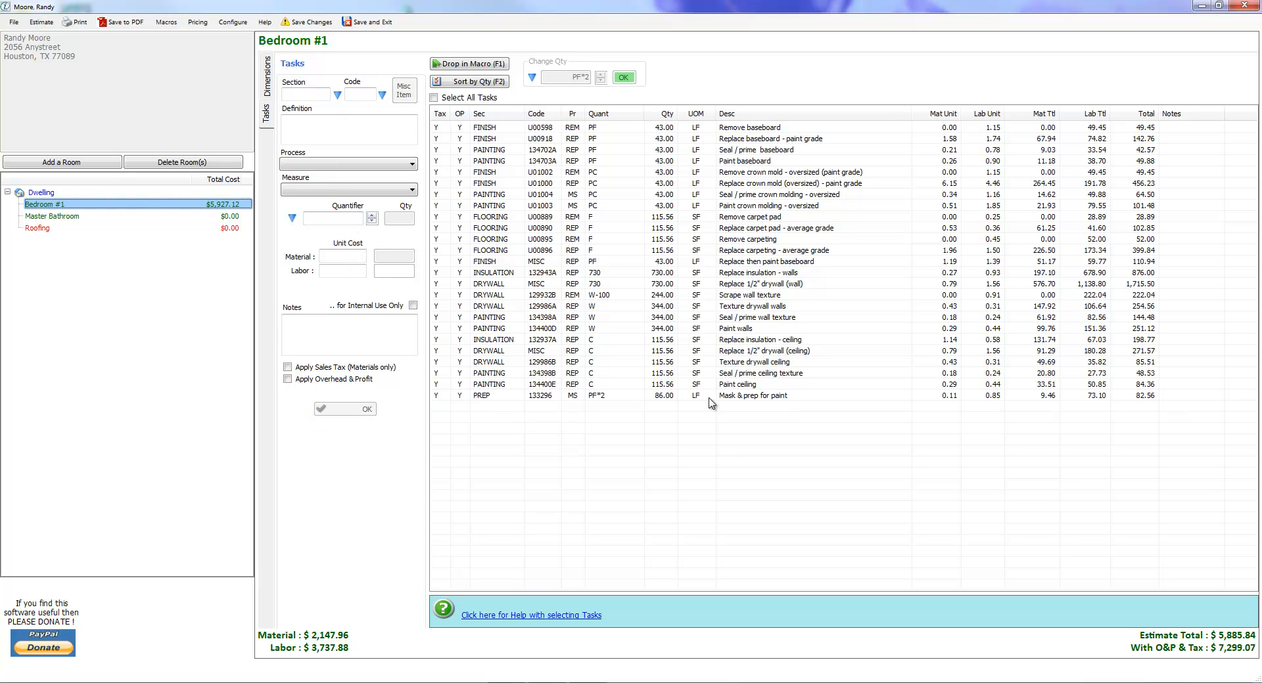
Change the quantity of the Paint ceiling task to 125.
left_click(680, 387)
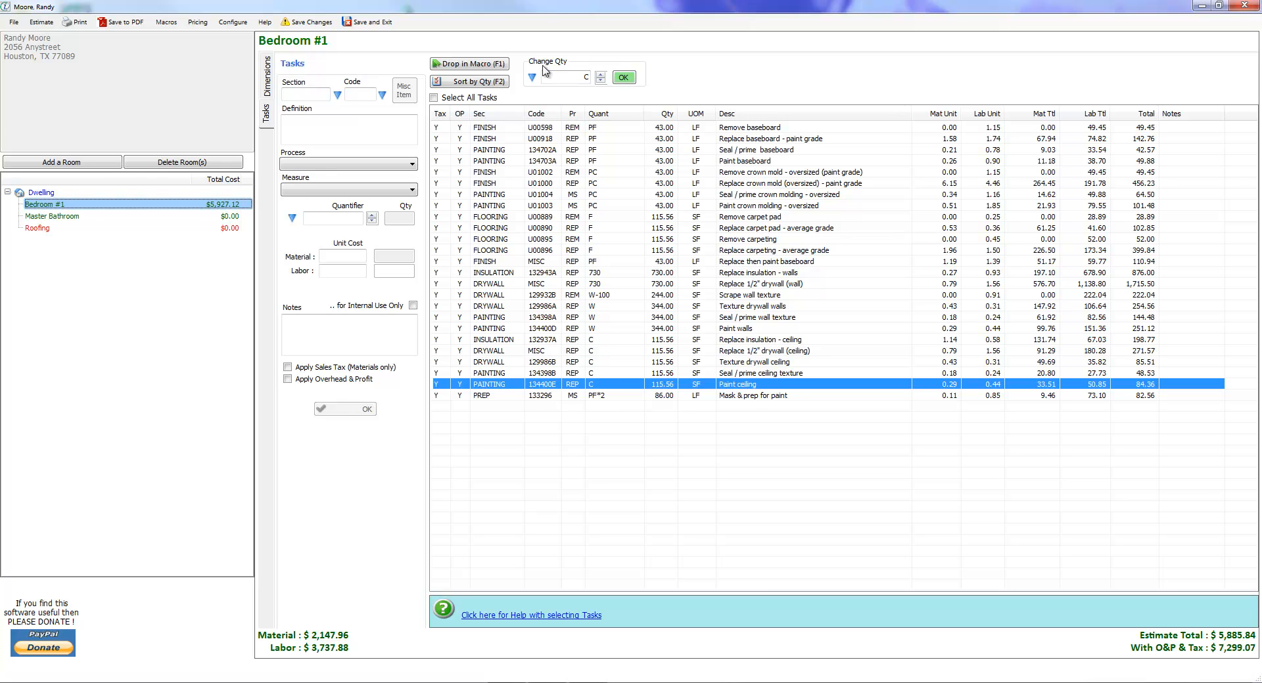
left_click(586, 79)
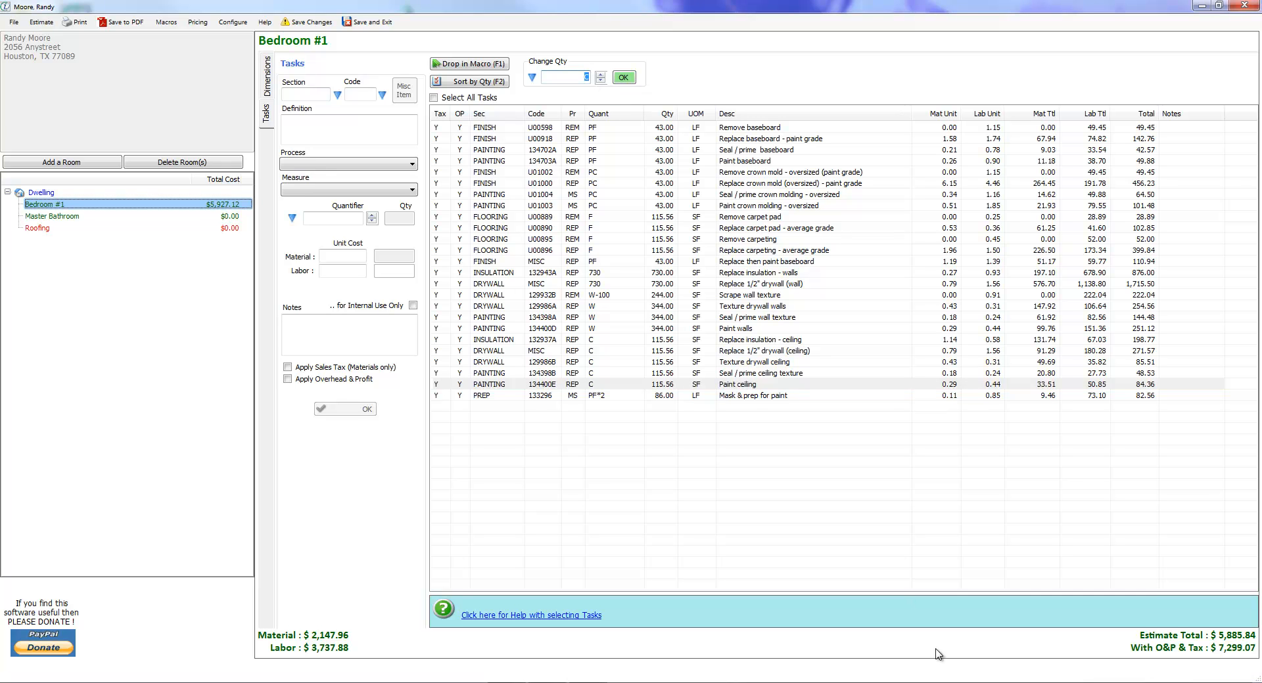
type("125")
left_click(624, 77)
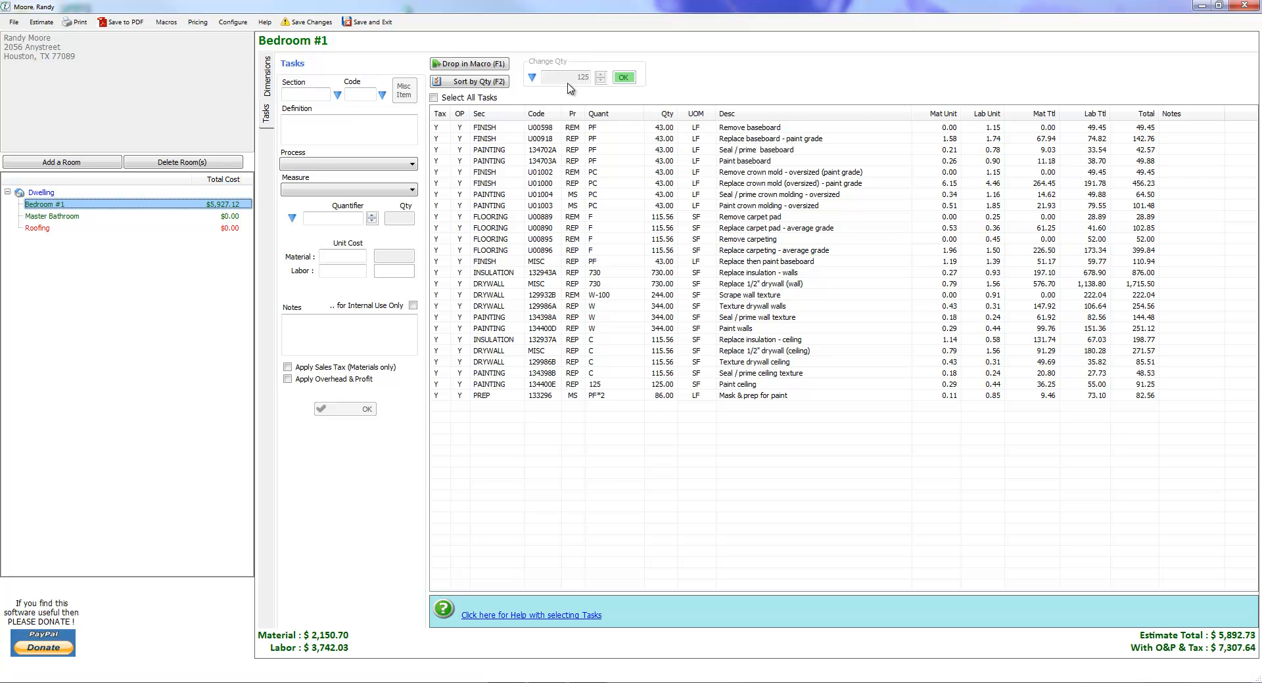
Set the quantity of all five ceiling tasks, from Replace insulation - ceiling through Paint ceiling, to 125 at once.
left_click(638, 387)
left_click(639, 376)
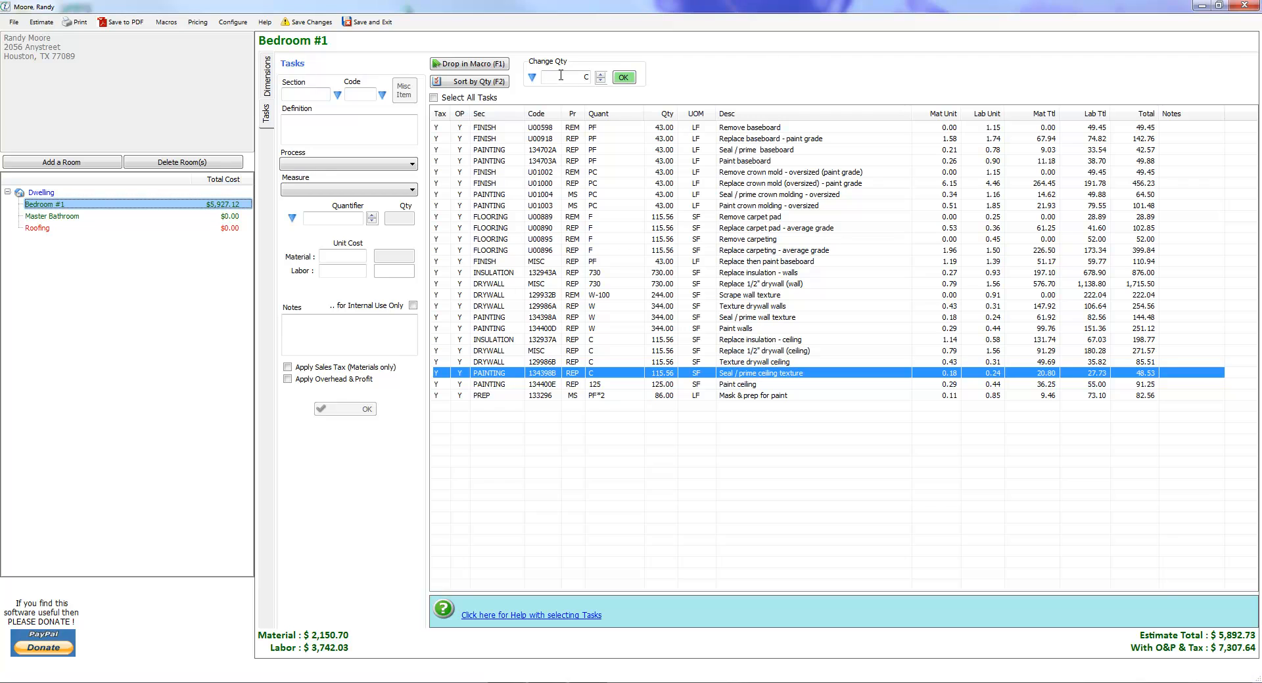
left_click(627, 340)
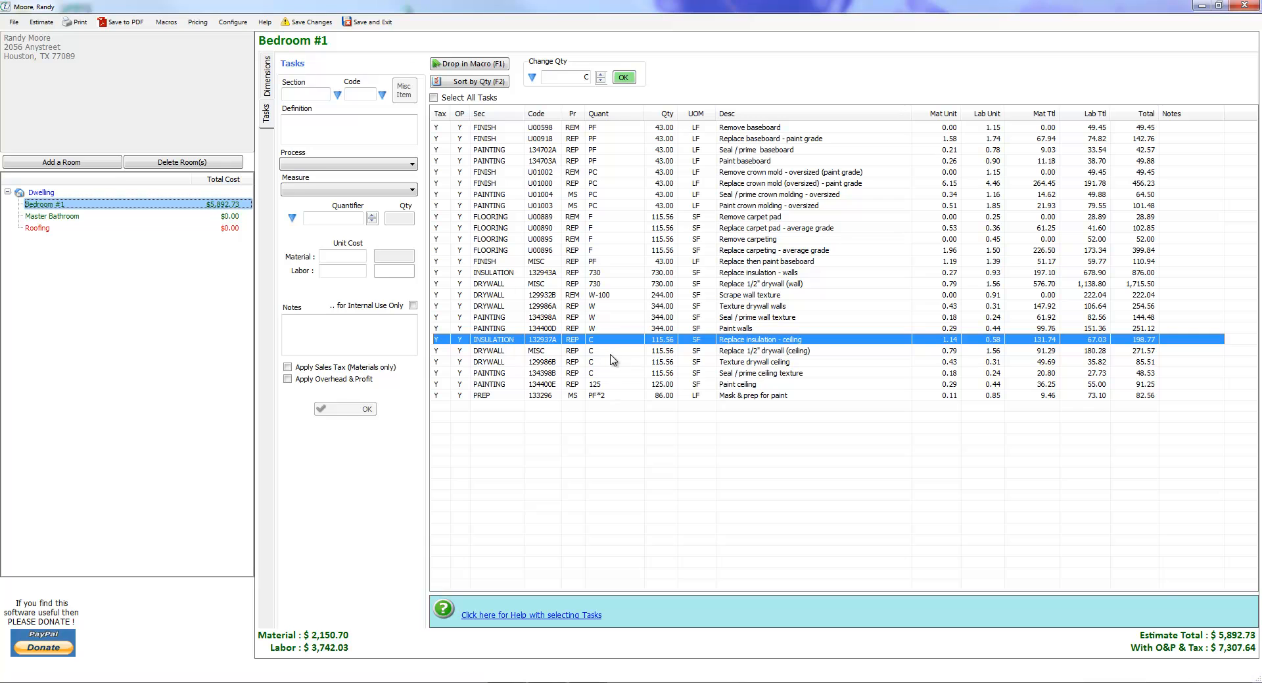
left_click(611, 384, "shift")
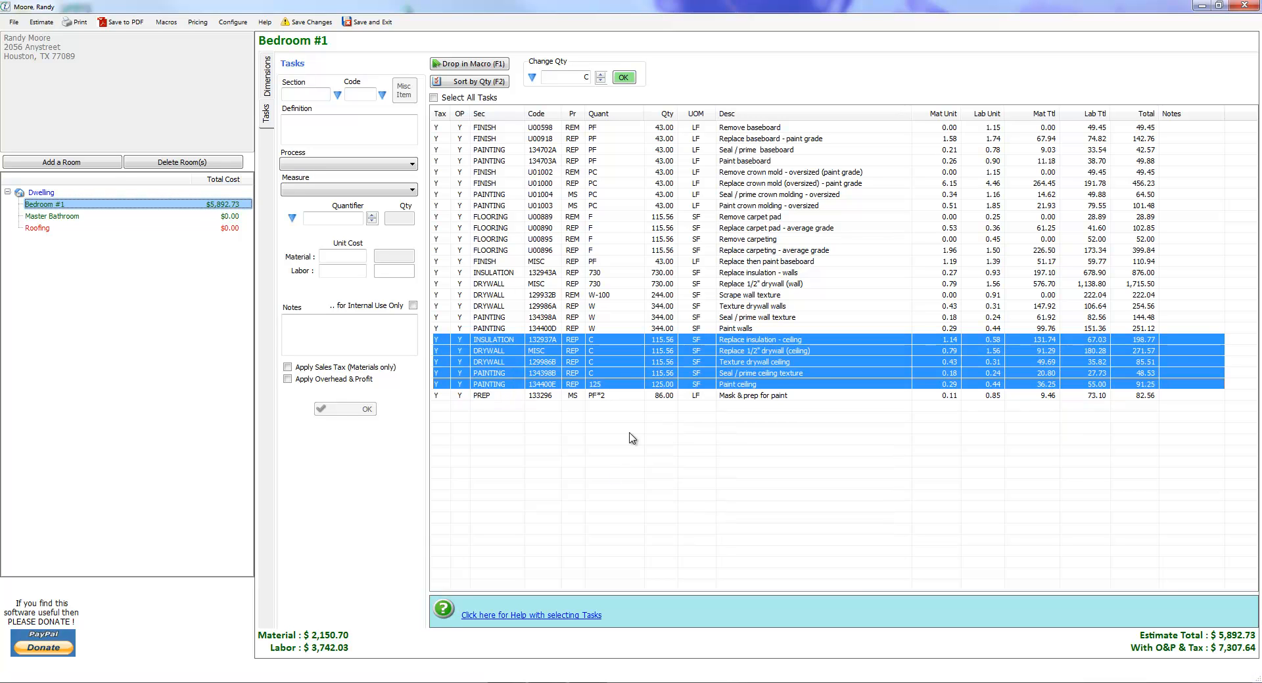
left_click(629, 343)
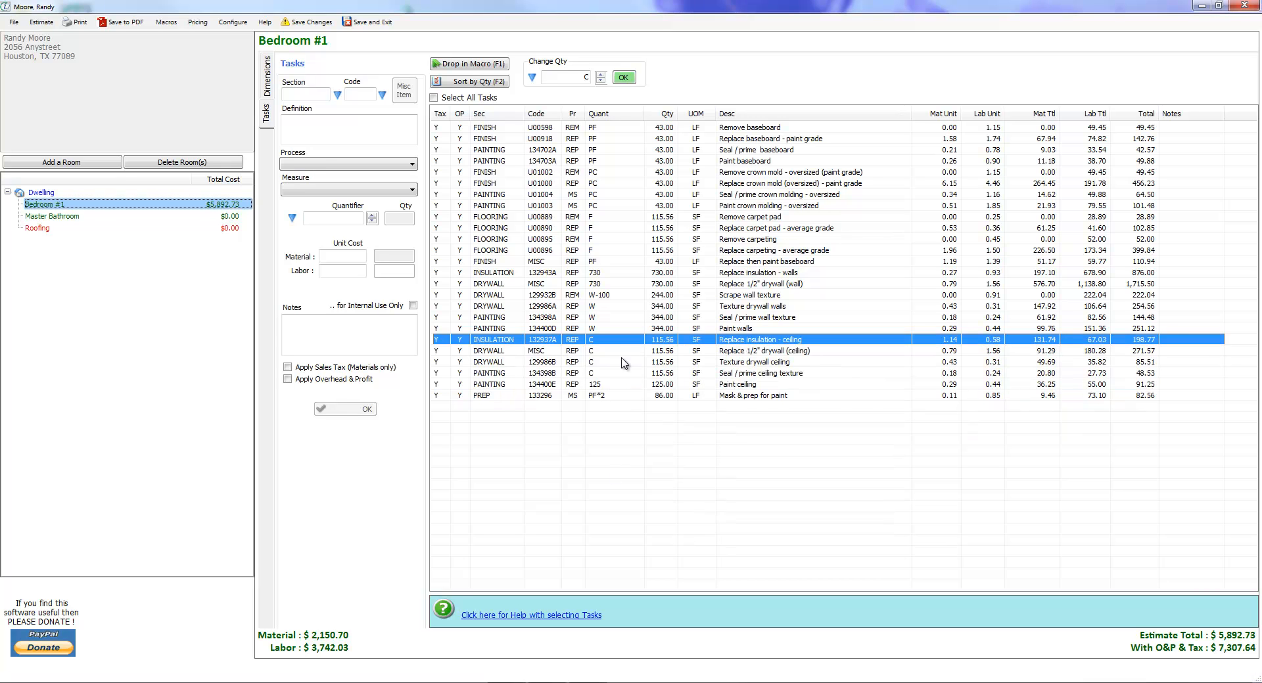
left_click_drag(605, 354, 616, 389)
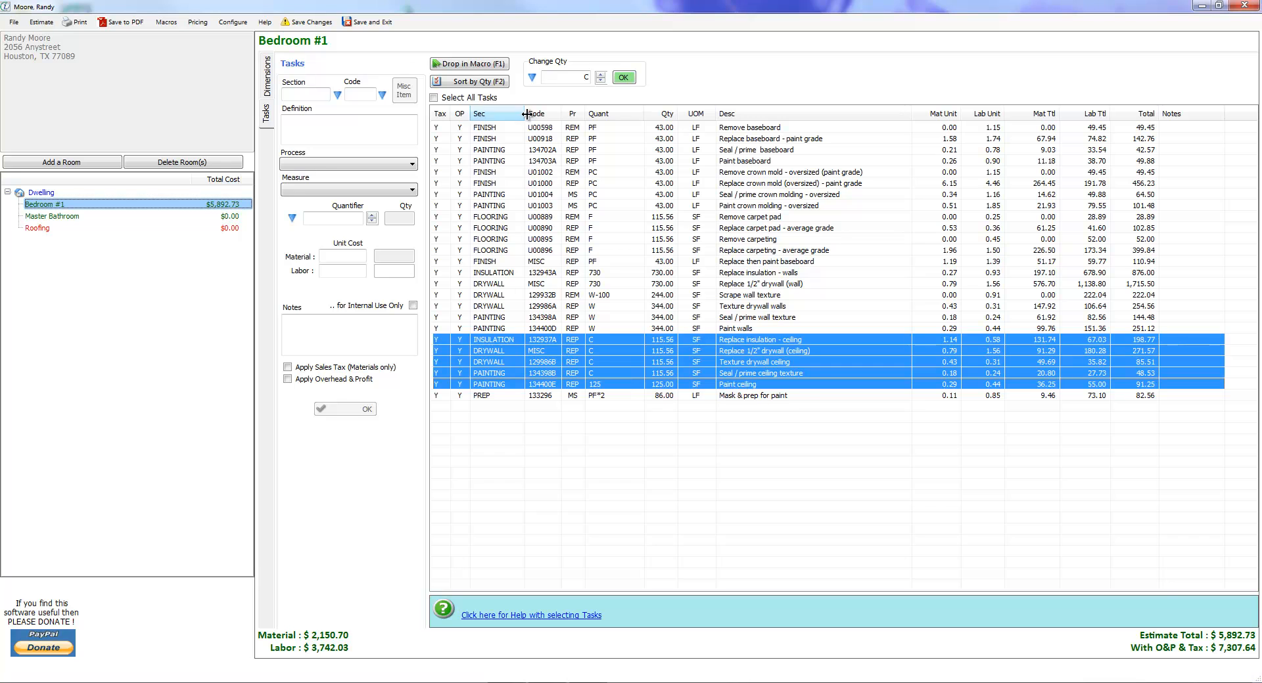
left_click(584, 77)
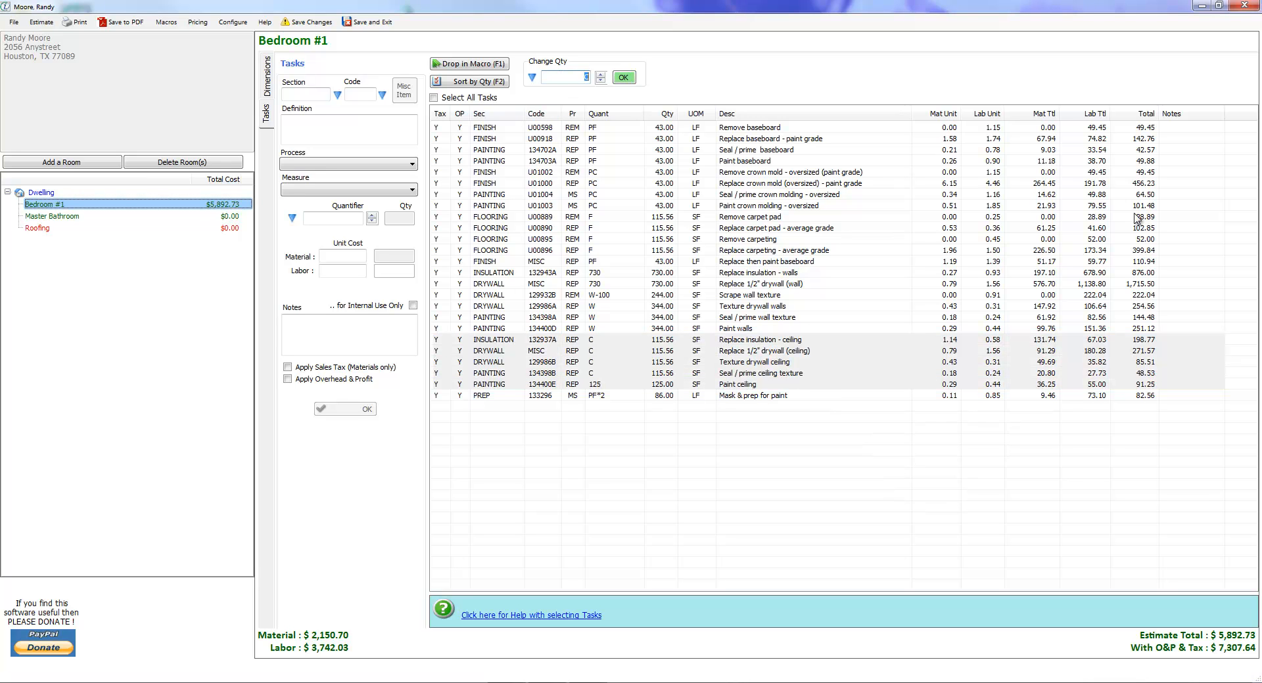
left_click(625, 79)
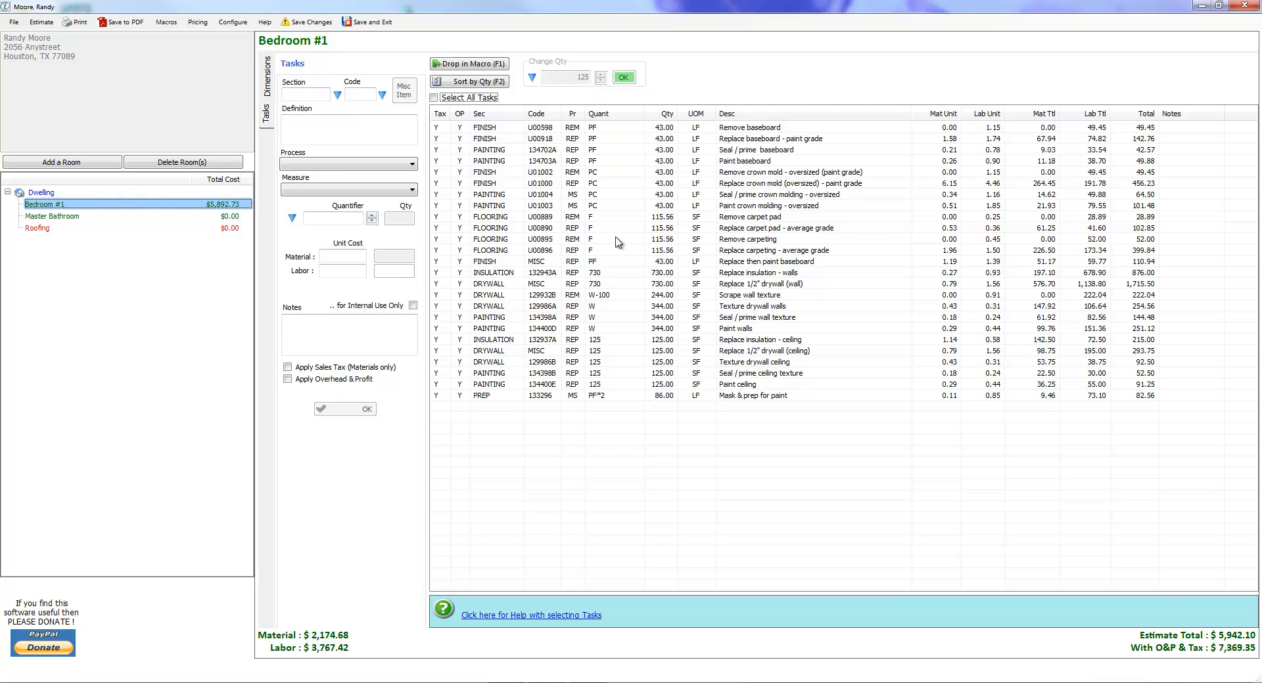
Set the quantity of the four baseboard tasks, from Remove baseboard through Paint baseboard, to 35 at once and check their rows.
left_click(758, 128)
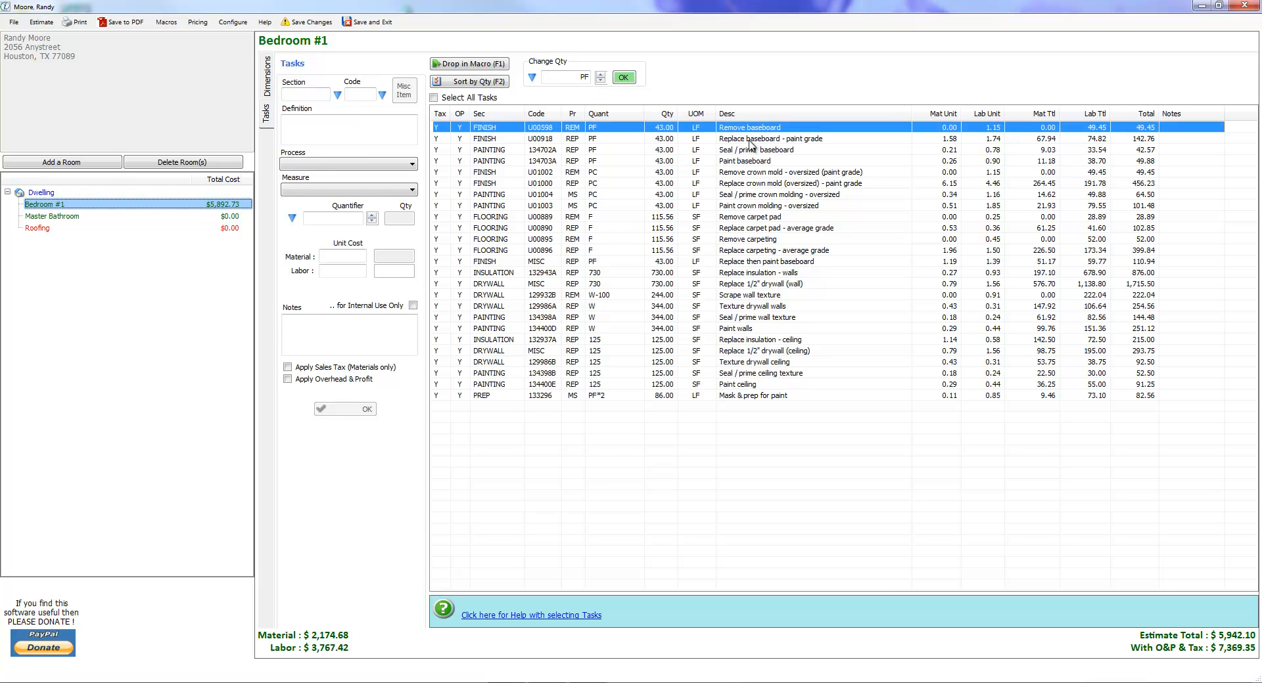
left_click_drag(749, 144, 746, 168)
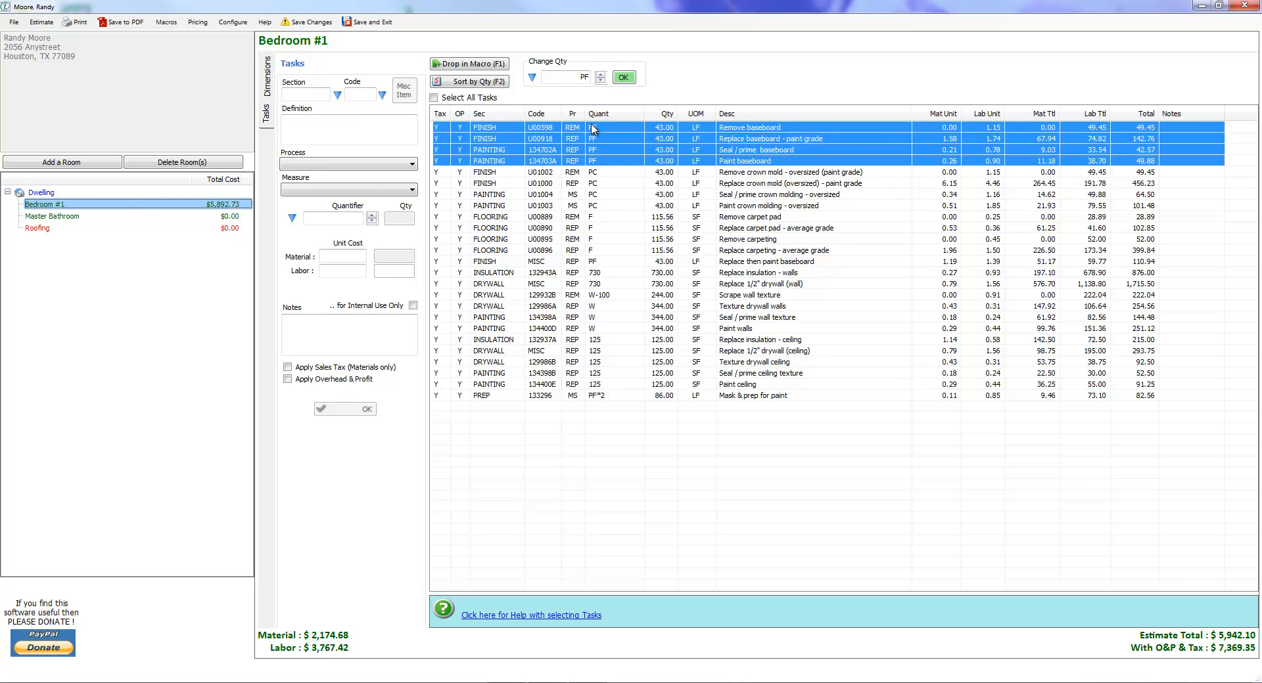
left_click(571, 77)
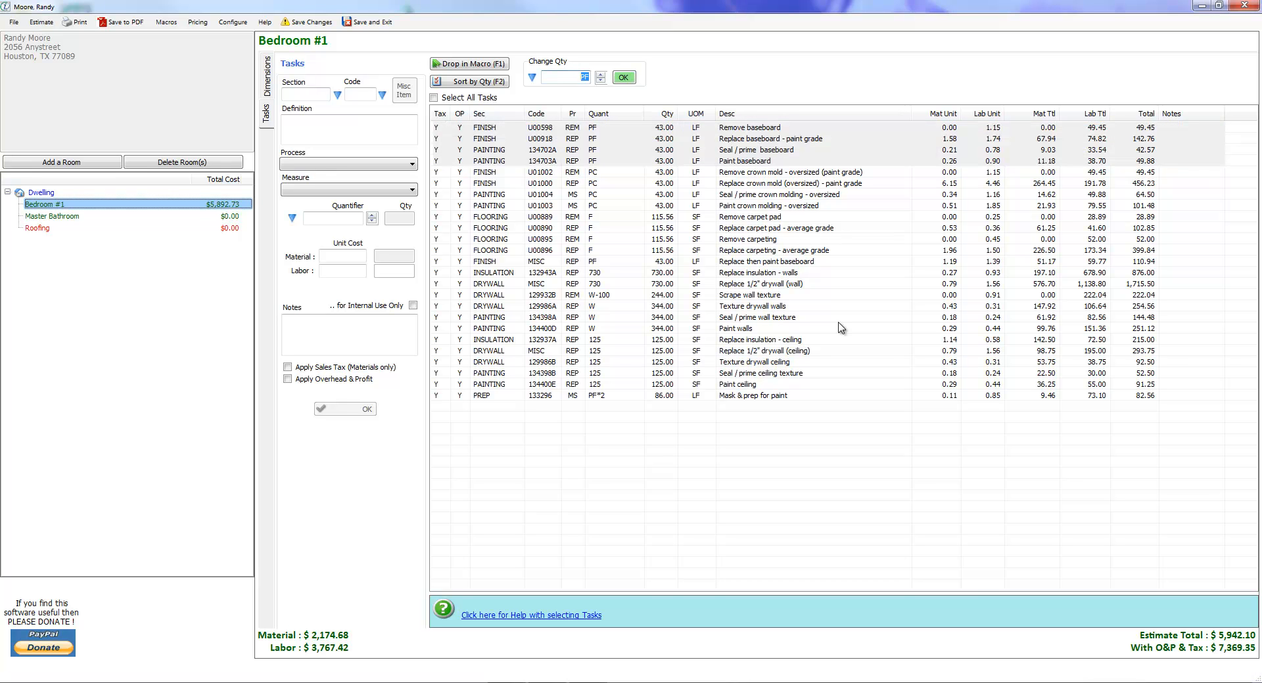
type("35")
left_click(623, 78)
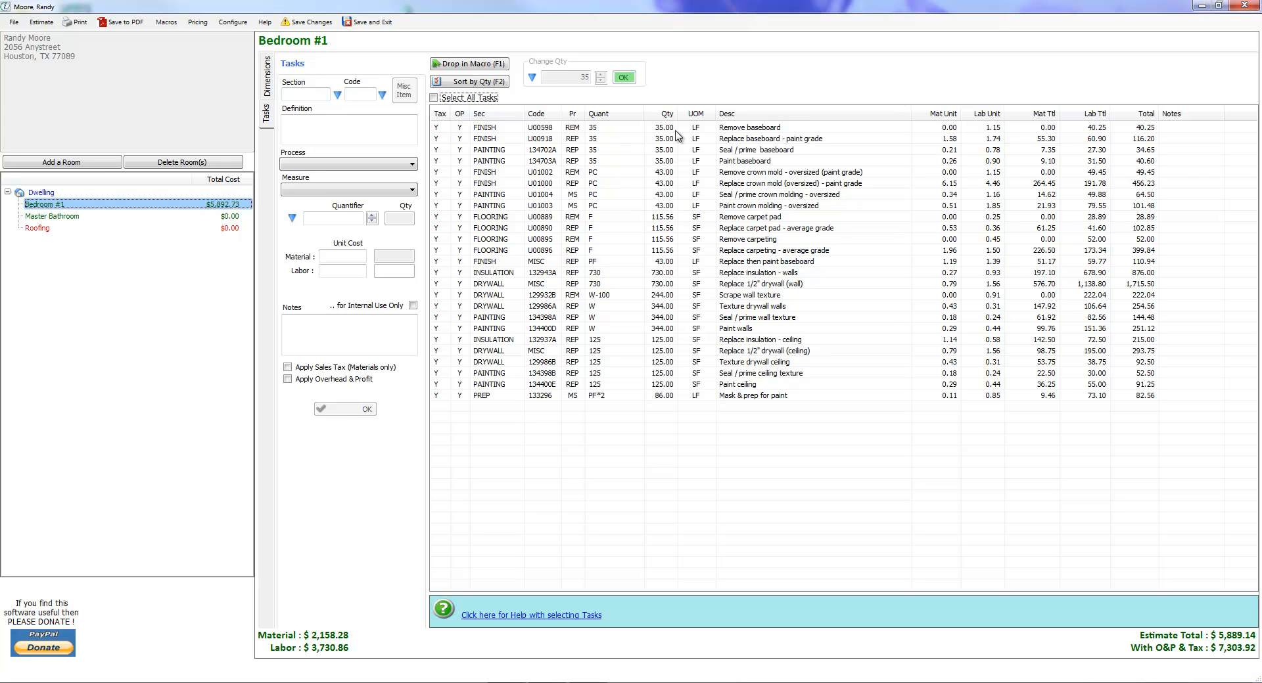
left_click(632, 139)
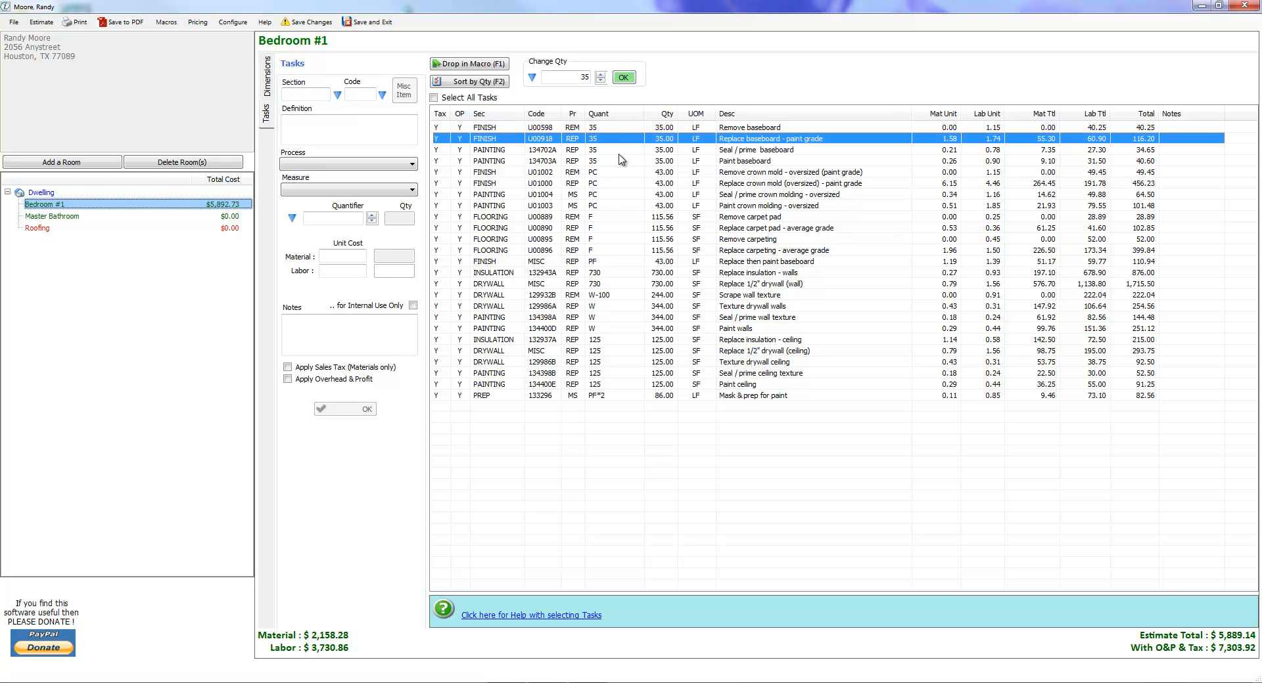
left_click(624, 150)
left_click(636, 162)
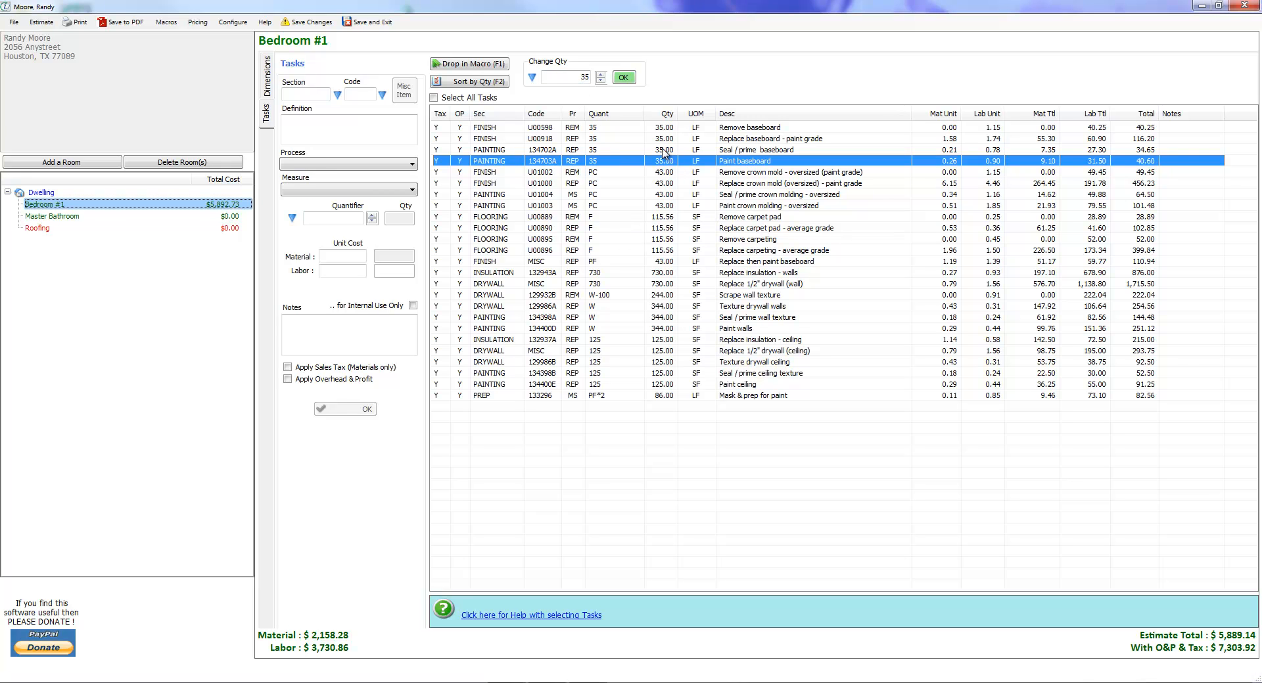
Set the quantity of the four baseboard tasks, from Remove baseboard through Paint baseboard, to the formula PF/2.
left_click(614, 131)
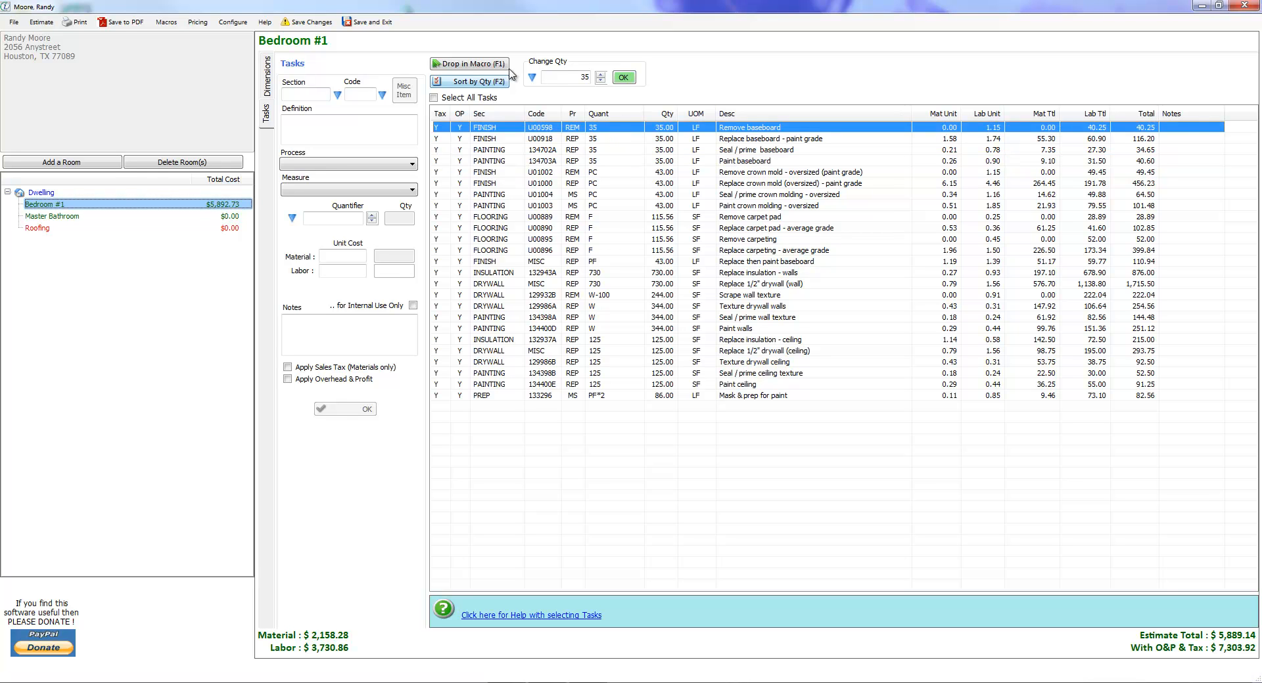
double_click(556, 78)
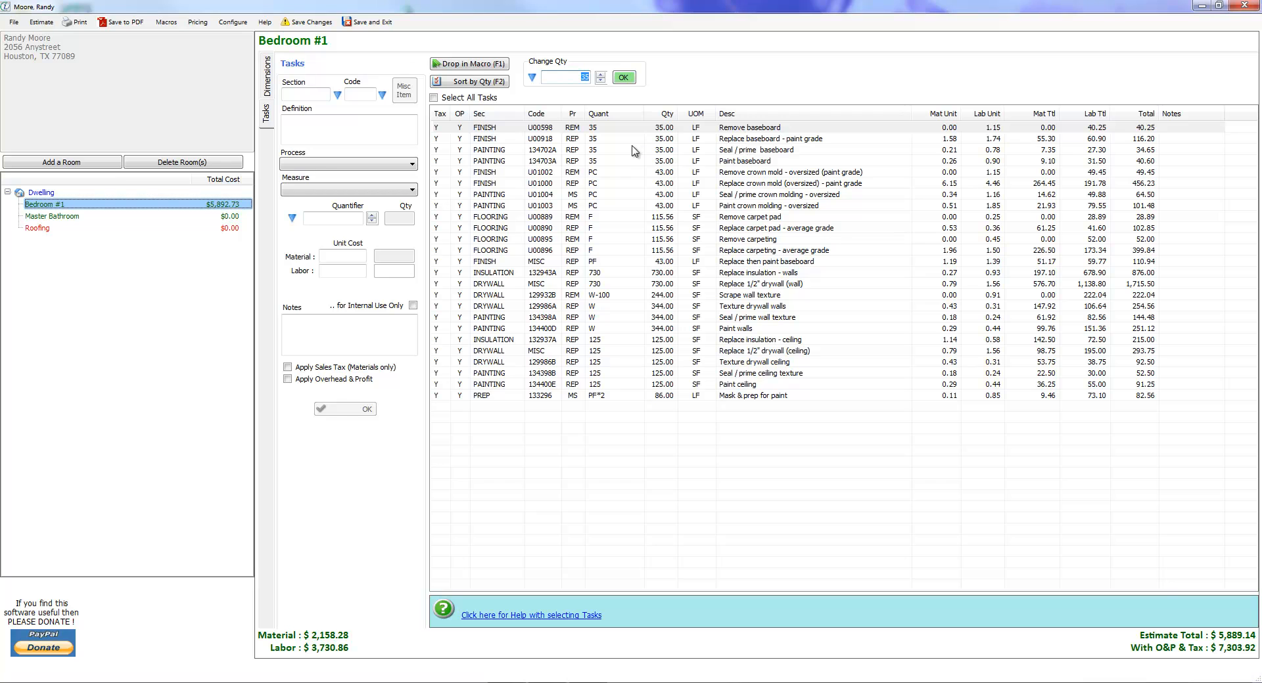
left_click_drag(633, 141, 637, 167)
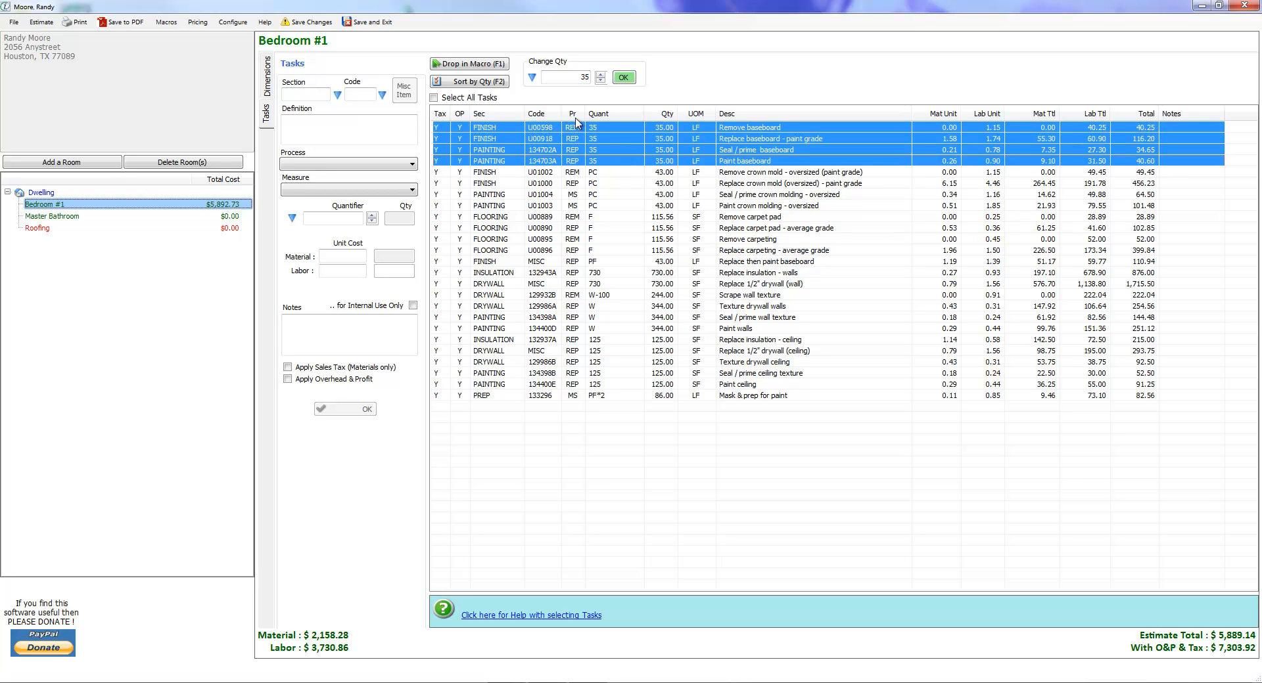
double_click(578, 76)
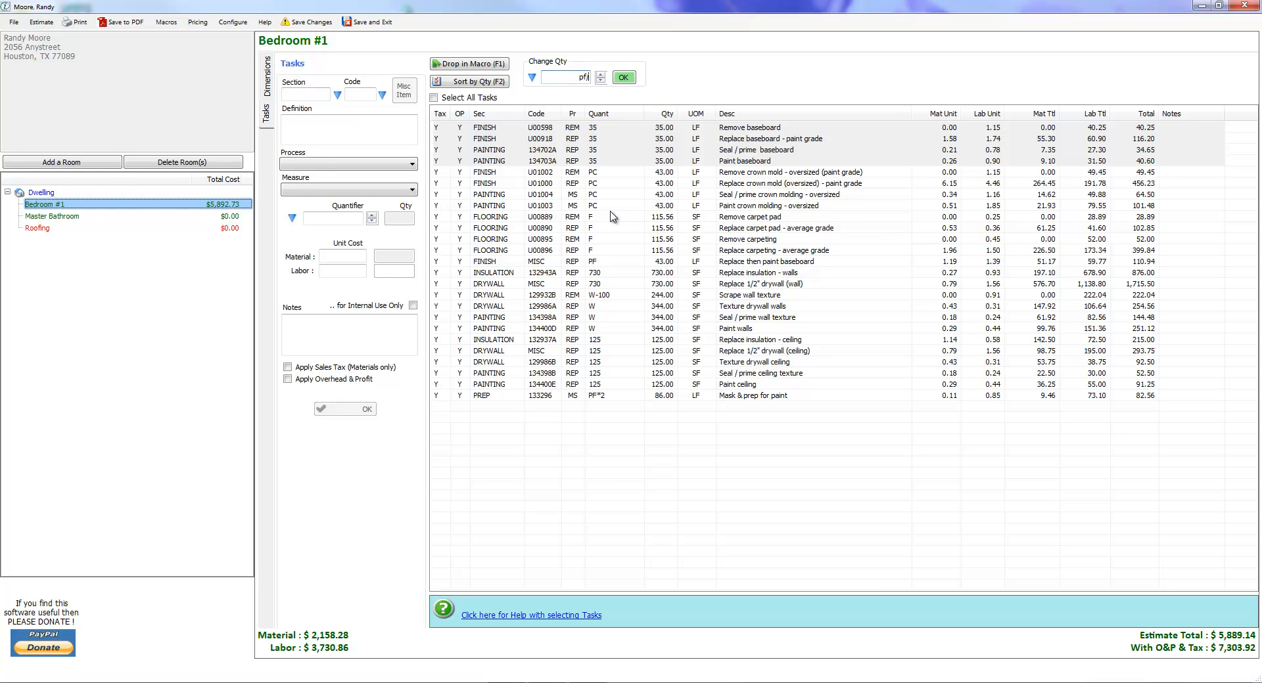
left_click(623, 78)
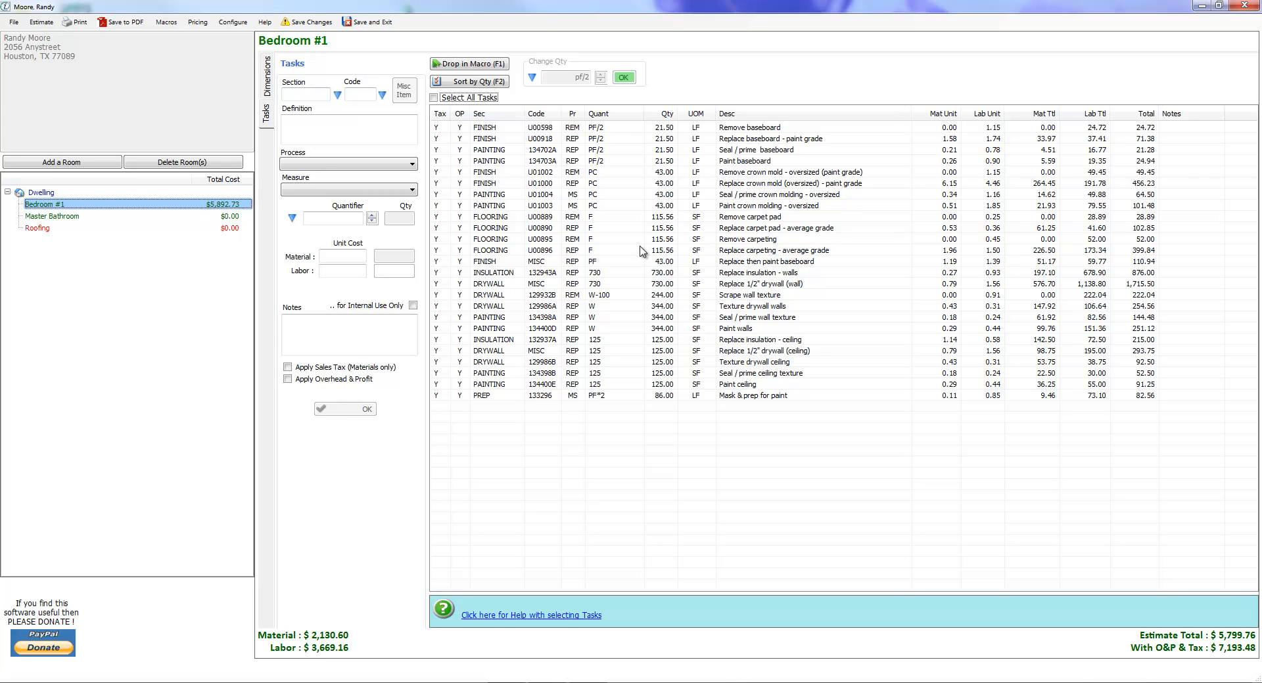
left_click(612, 128)
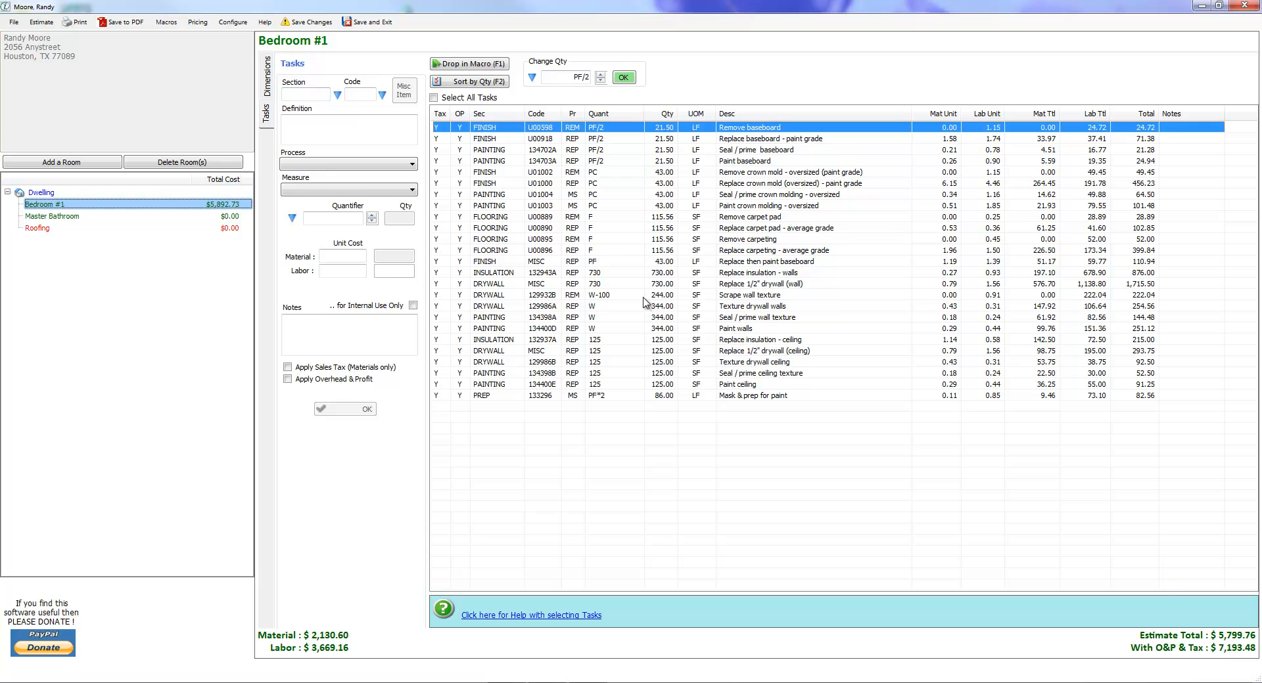
Change the quantity of the Replace 1/2" drywall (wall) task to the formula PF*4.
left_click(722, 288)
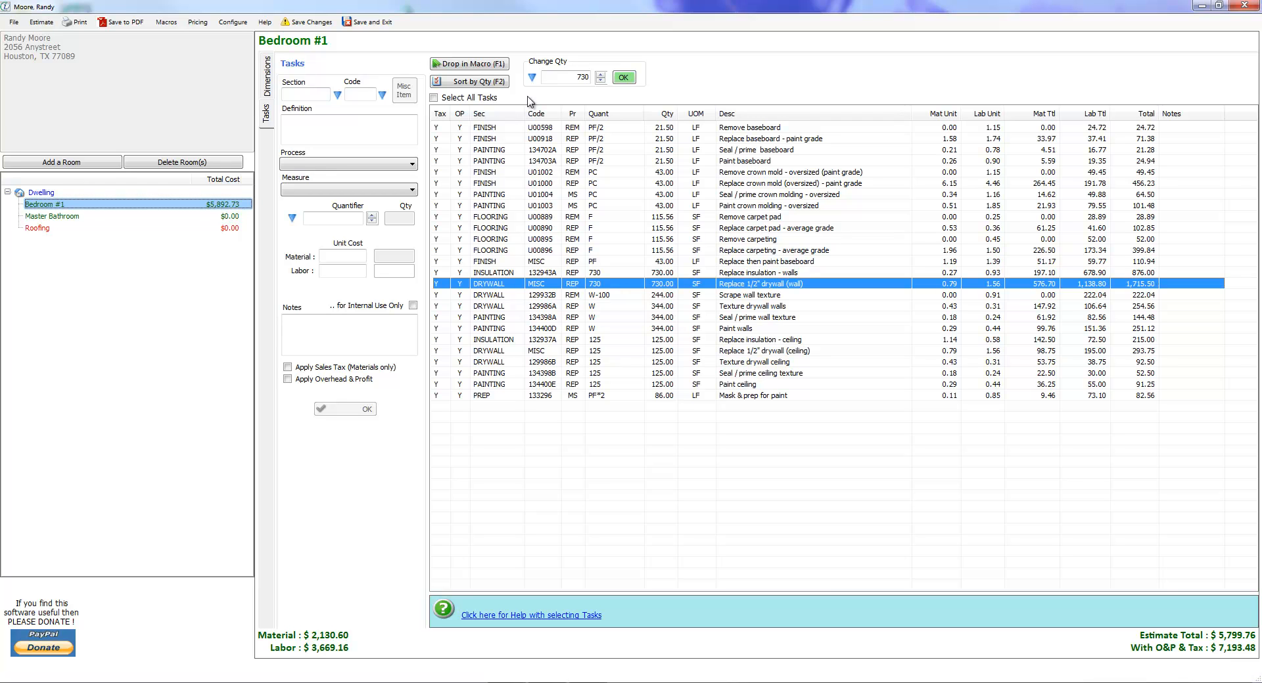
left_click(562, 77)
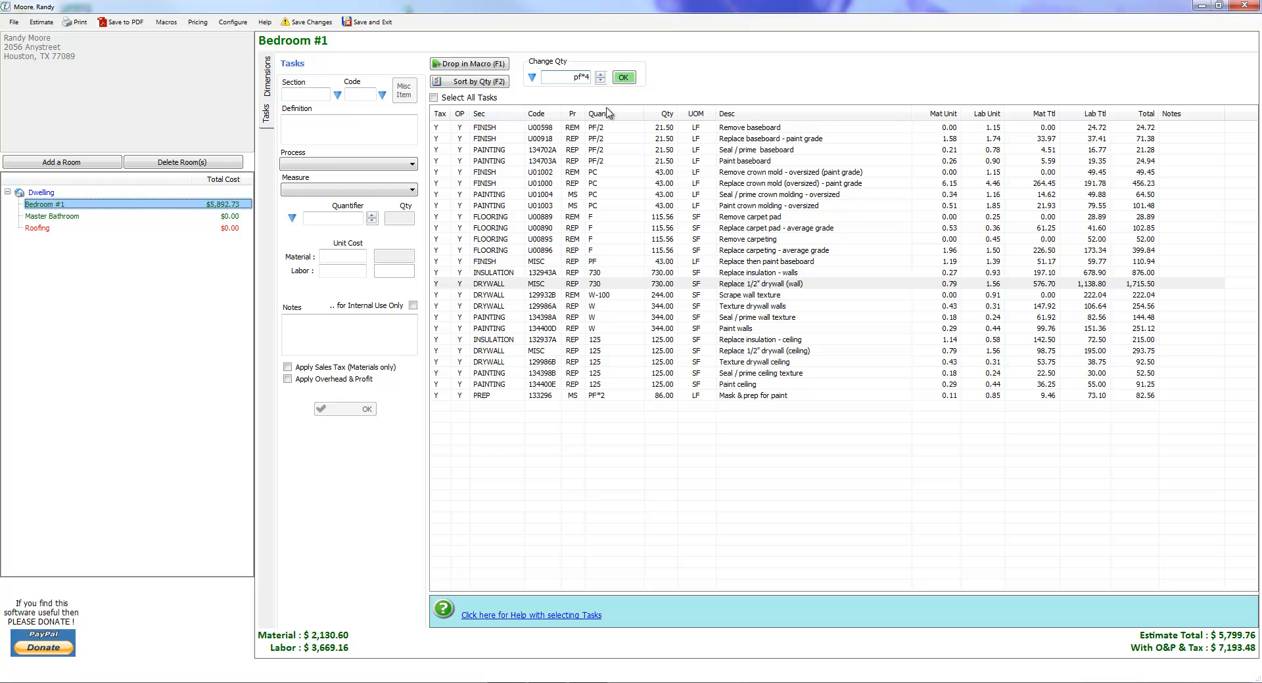
left_click(626, 78)
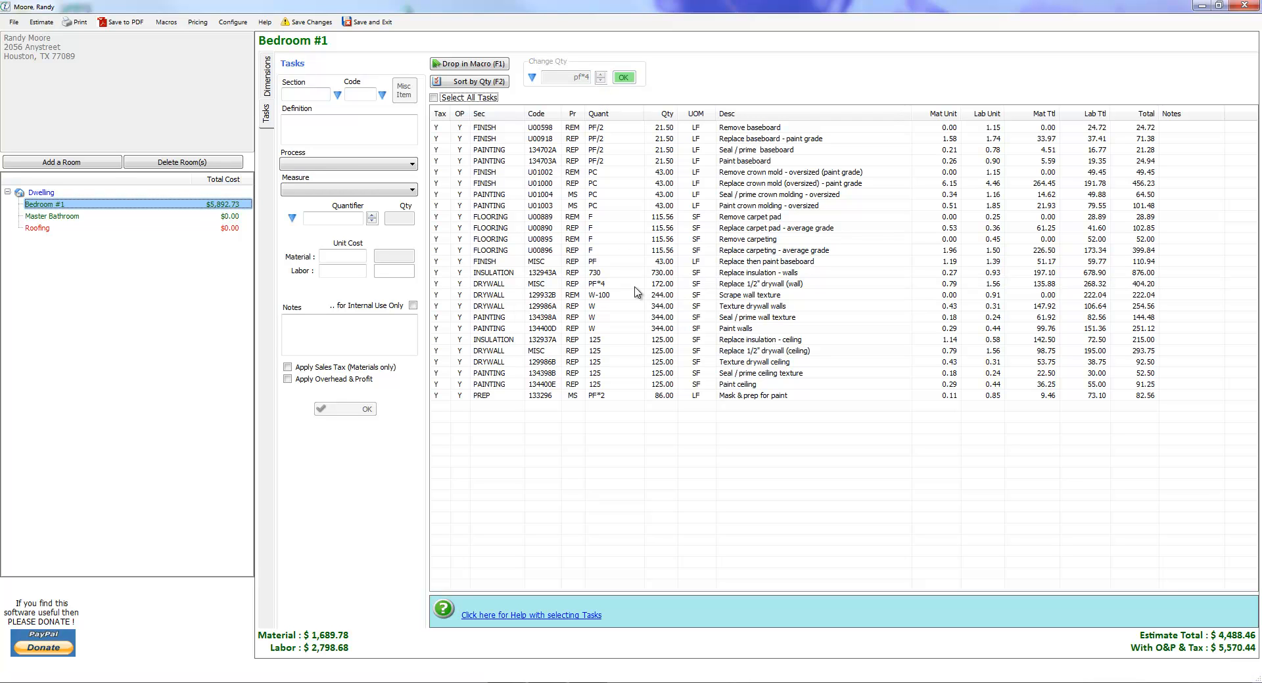
Compare the quantities of the wall tasks from Replace insulation - walls through Texture drywall walls, permanently keeping the current Windows color scheme if asked.
left_click(671, 253)
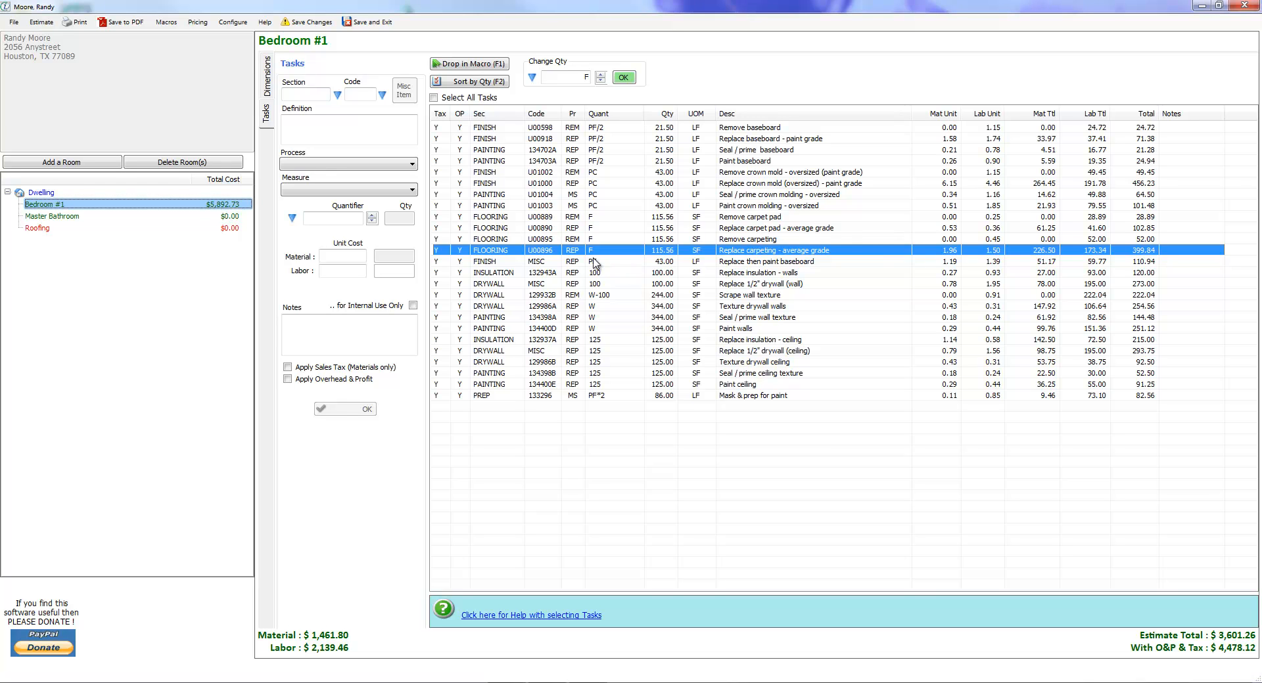
left_click(599, 272)
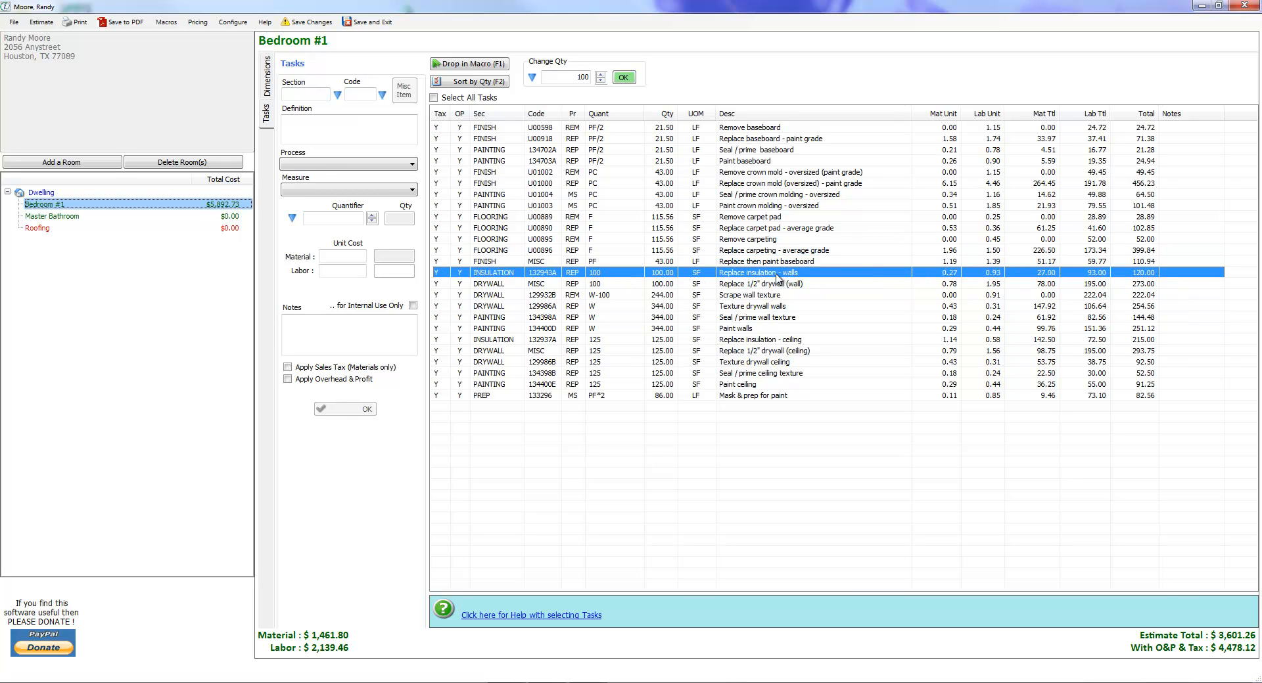
left_click(610, 310, "shift")
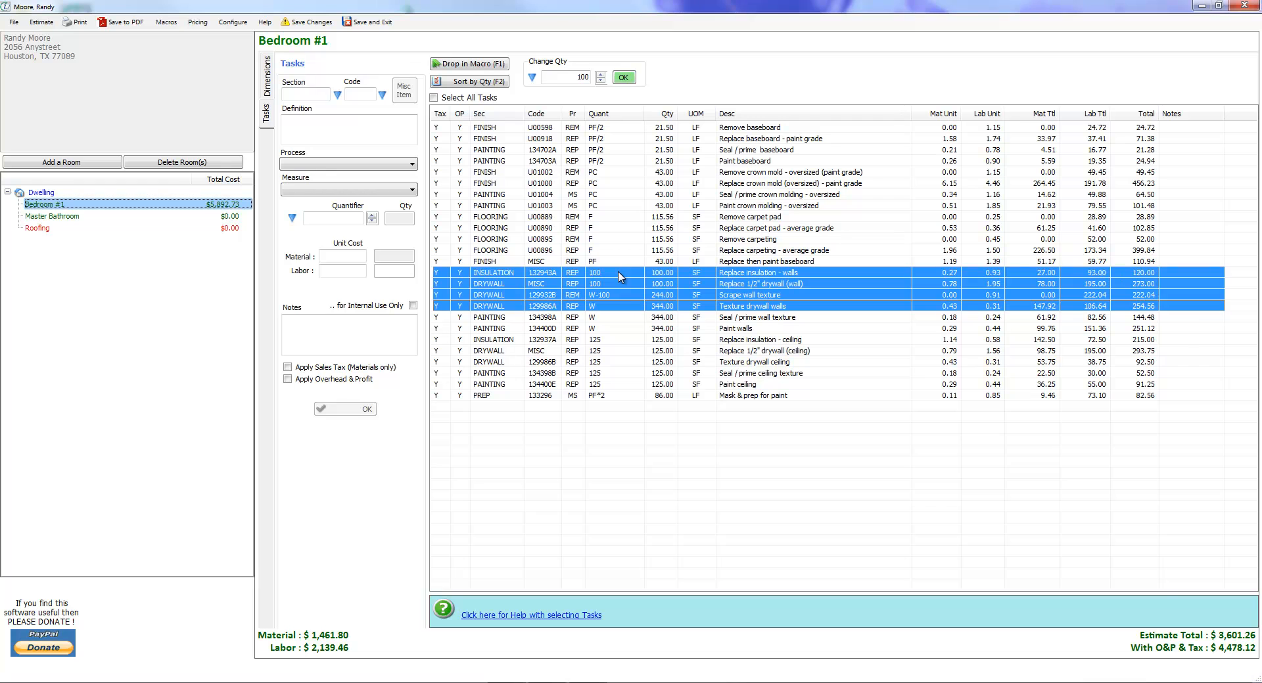
left_click(619, 275)
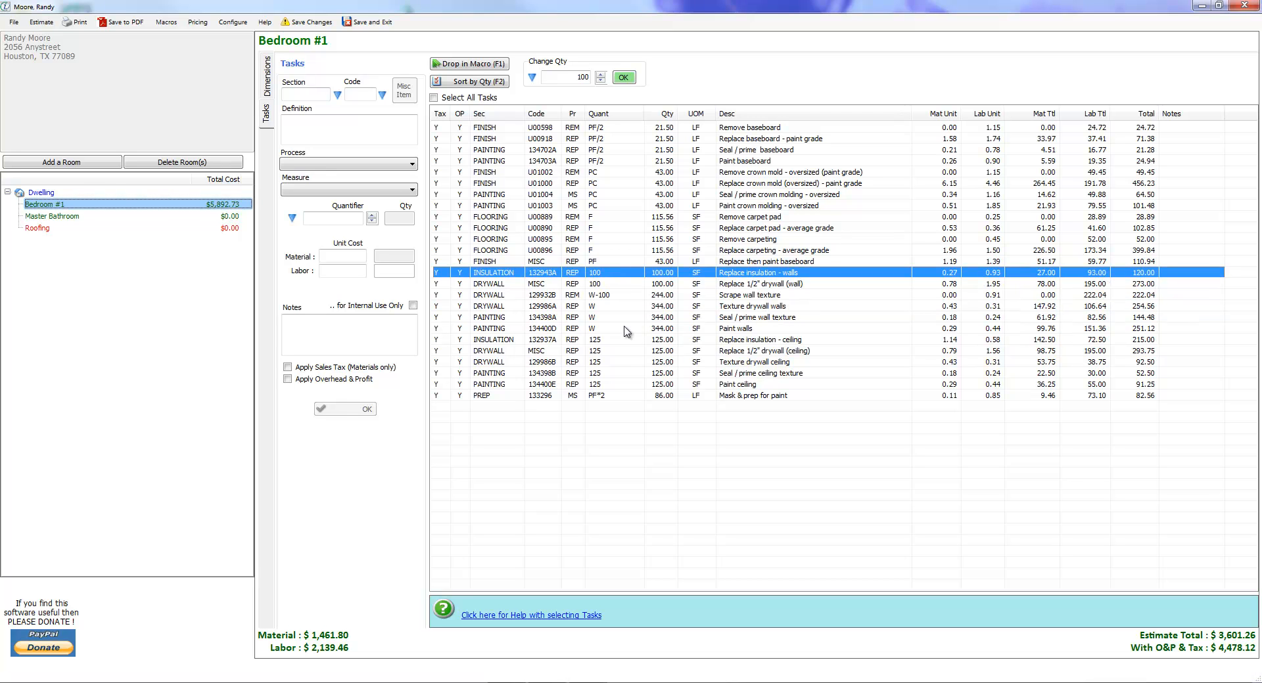
left_click(768, 287)
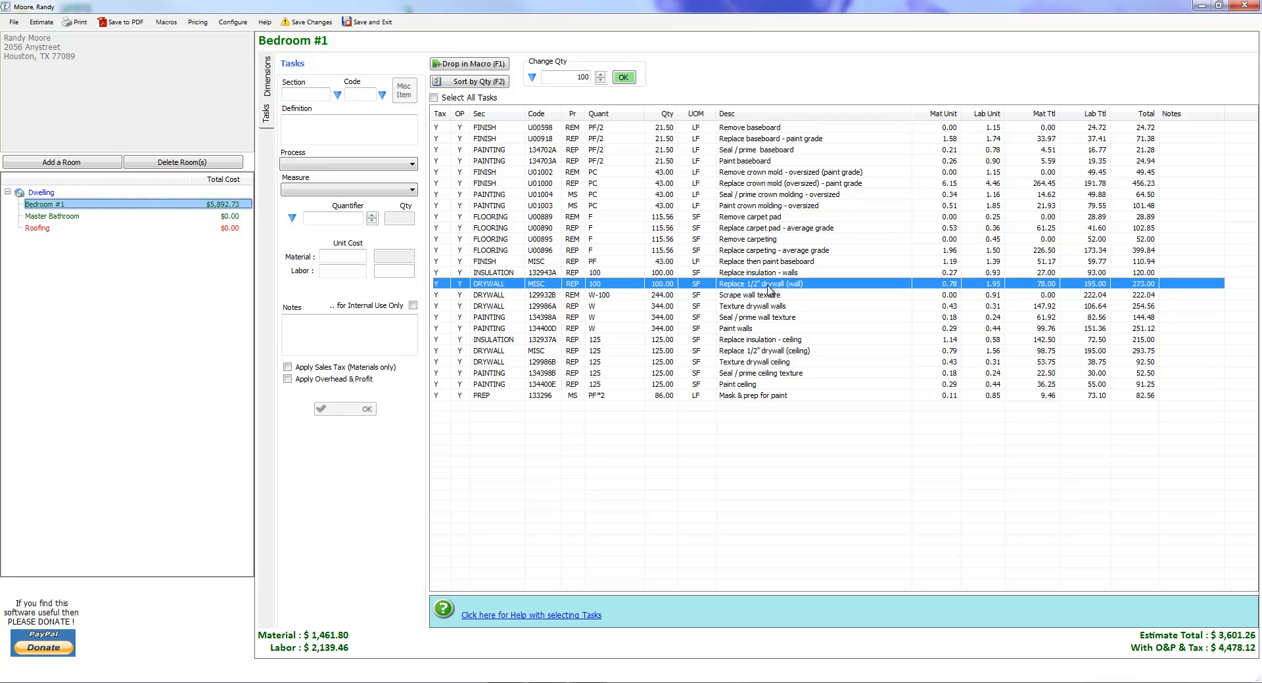
left_click(618, 297)
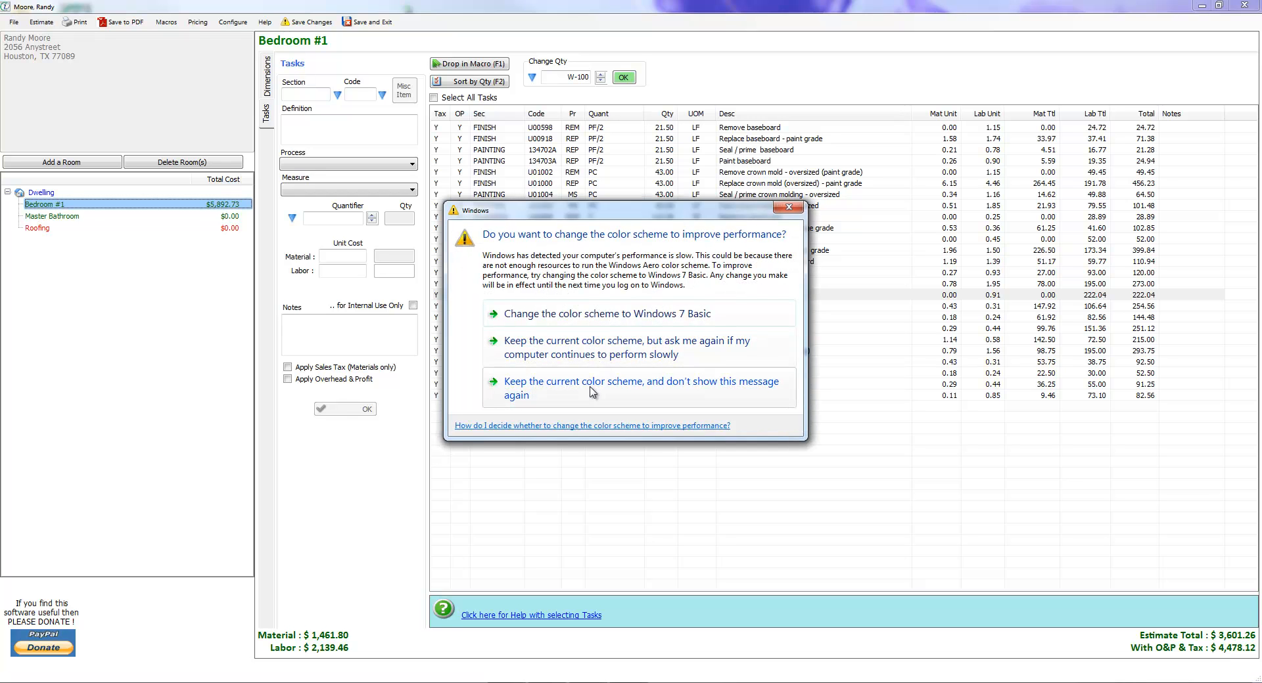
left_click(593, 393)
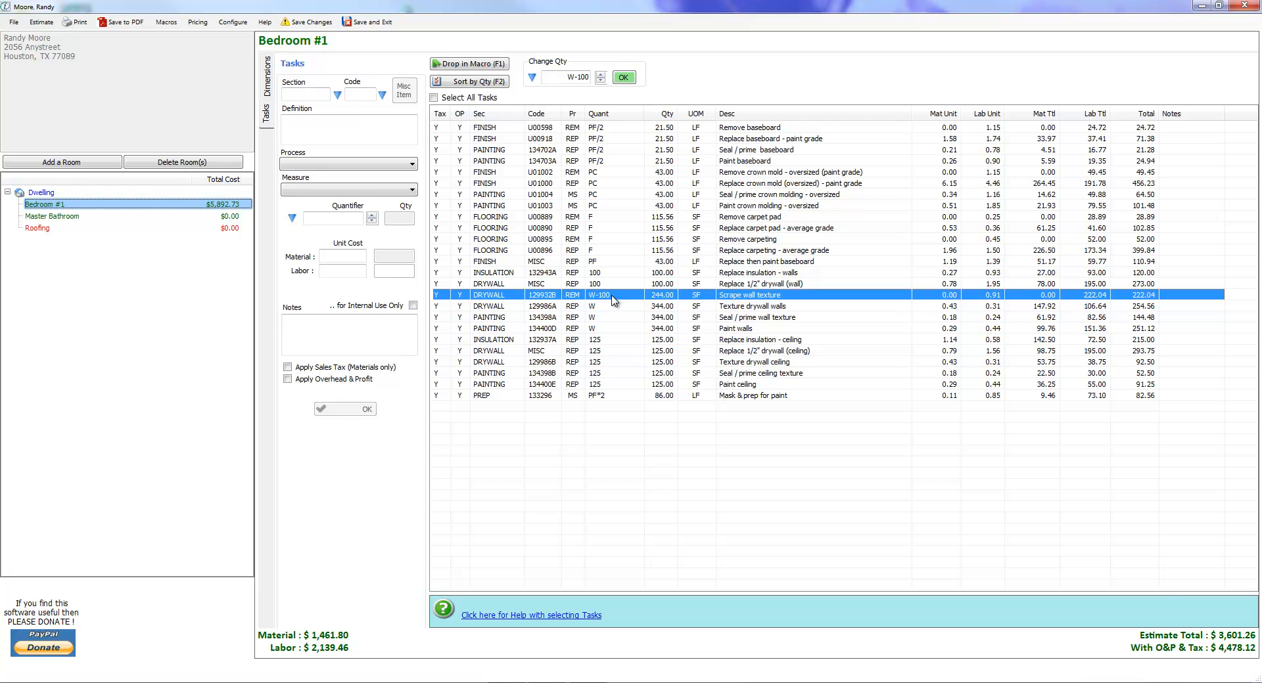
left_click(595, 308)
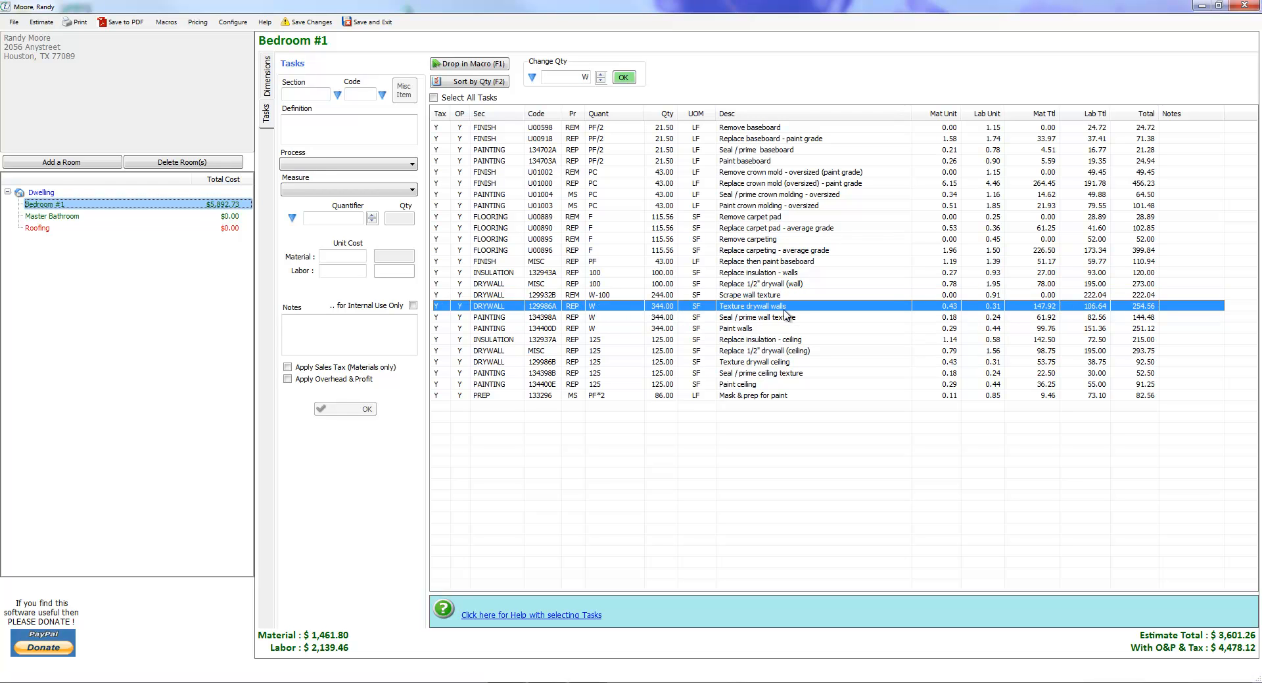
left_click(606, 275)
left_click(611, 284)
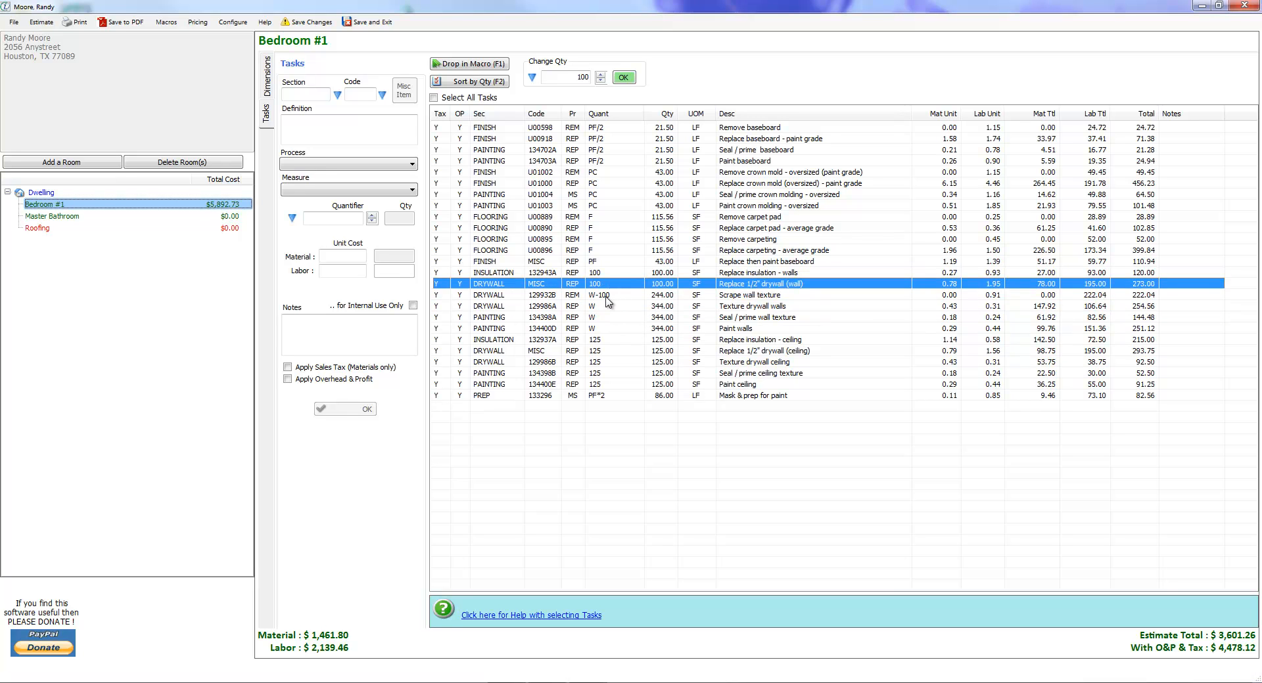
left_click(605, 297)
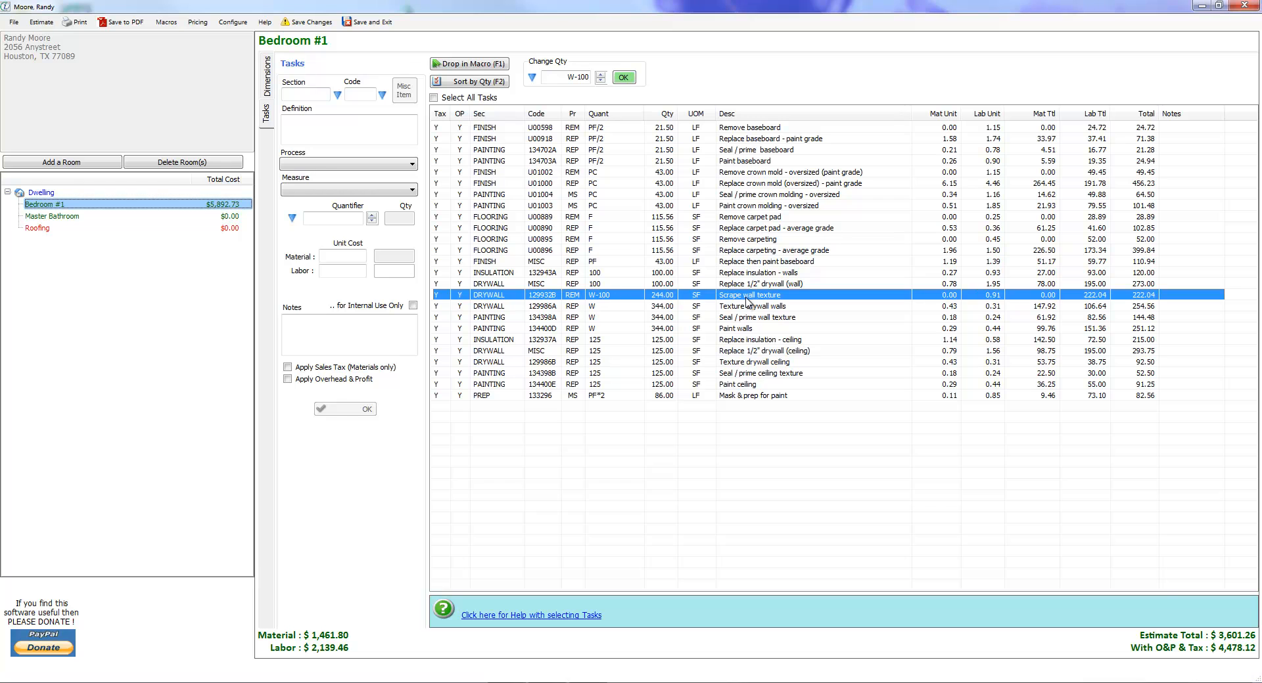
left_click(613, 307)
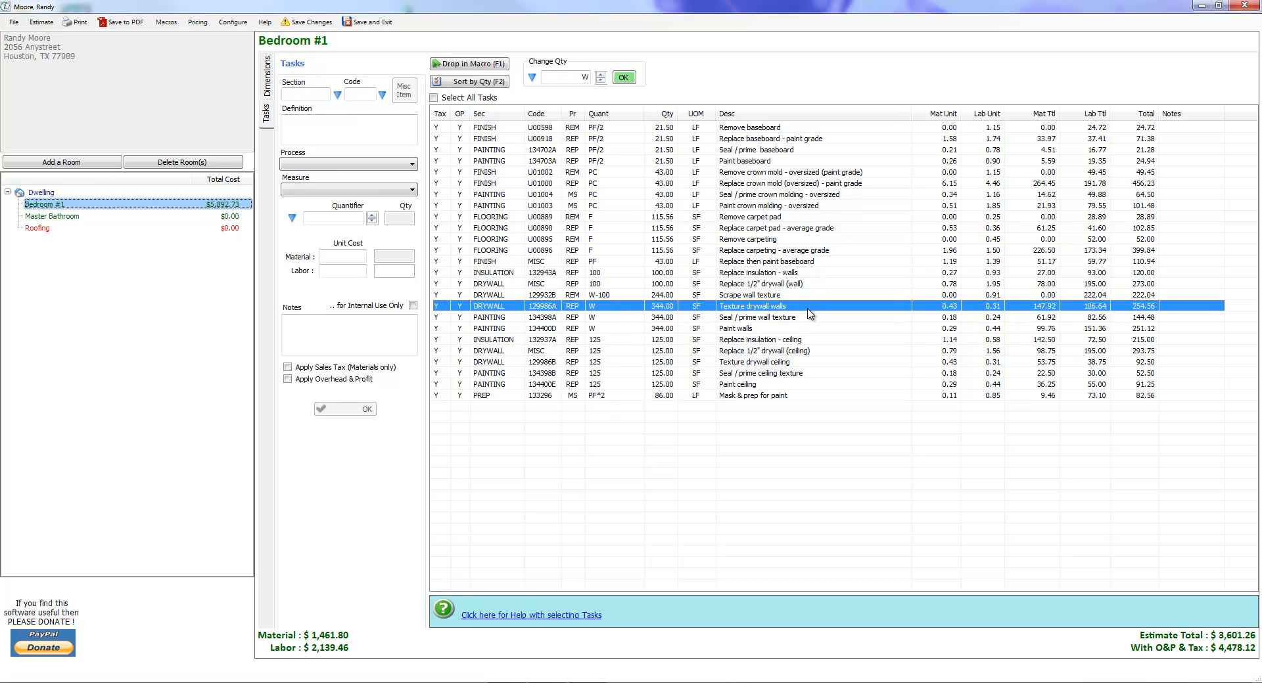
left_click(618, 283)
left_click(613, 272)
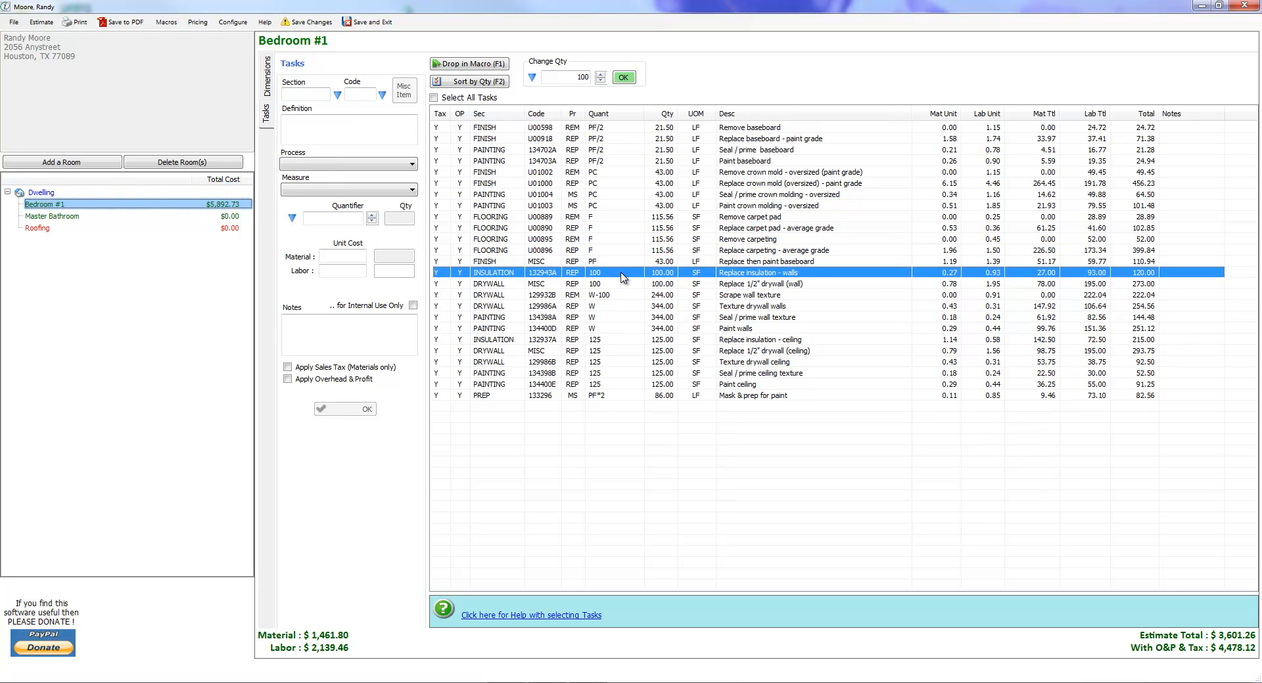
Save the quantity result of the Replace insulation - walls task as a reusable quantity code named [wins].
double_click(623, 274)
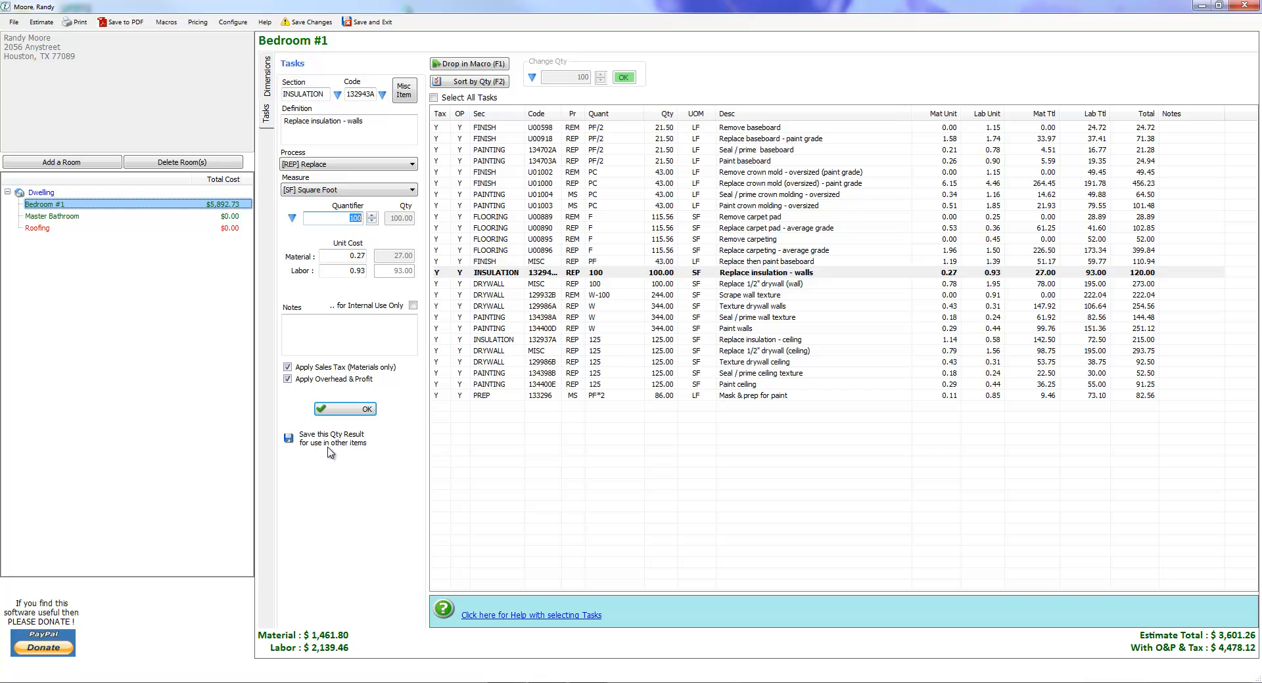
left_click(288, 439)
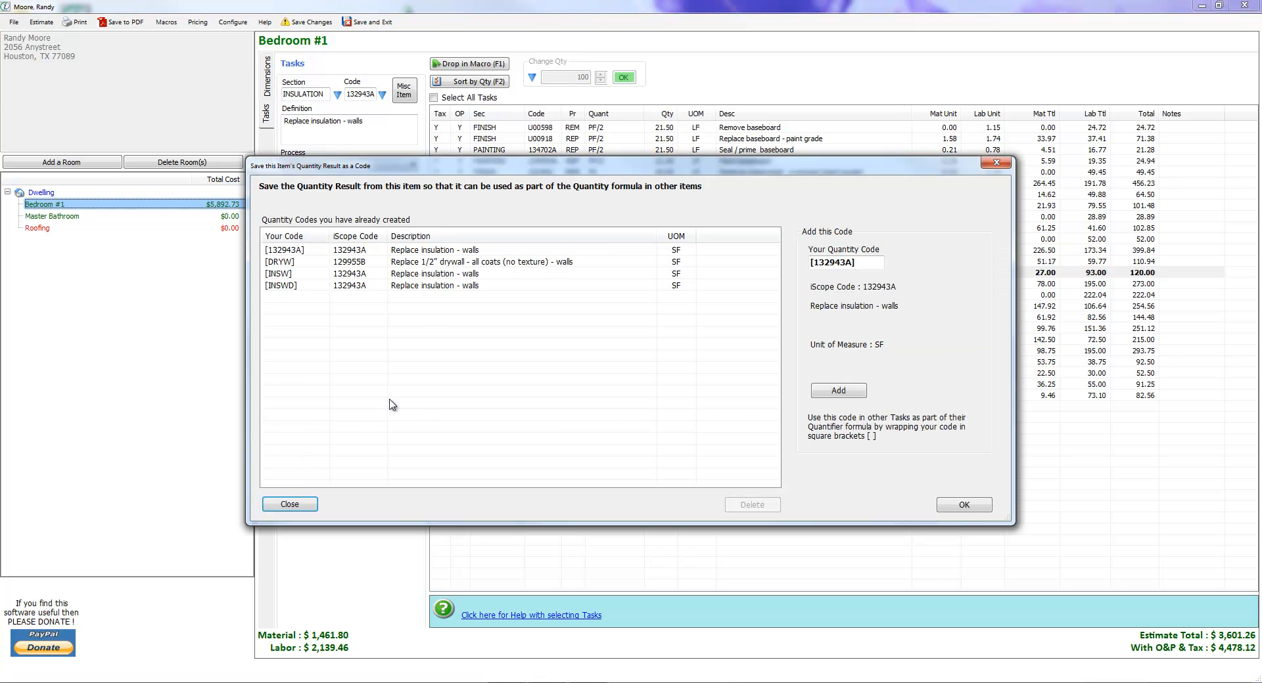
left_click(861, 262)
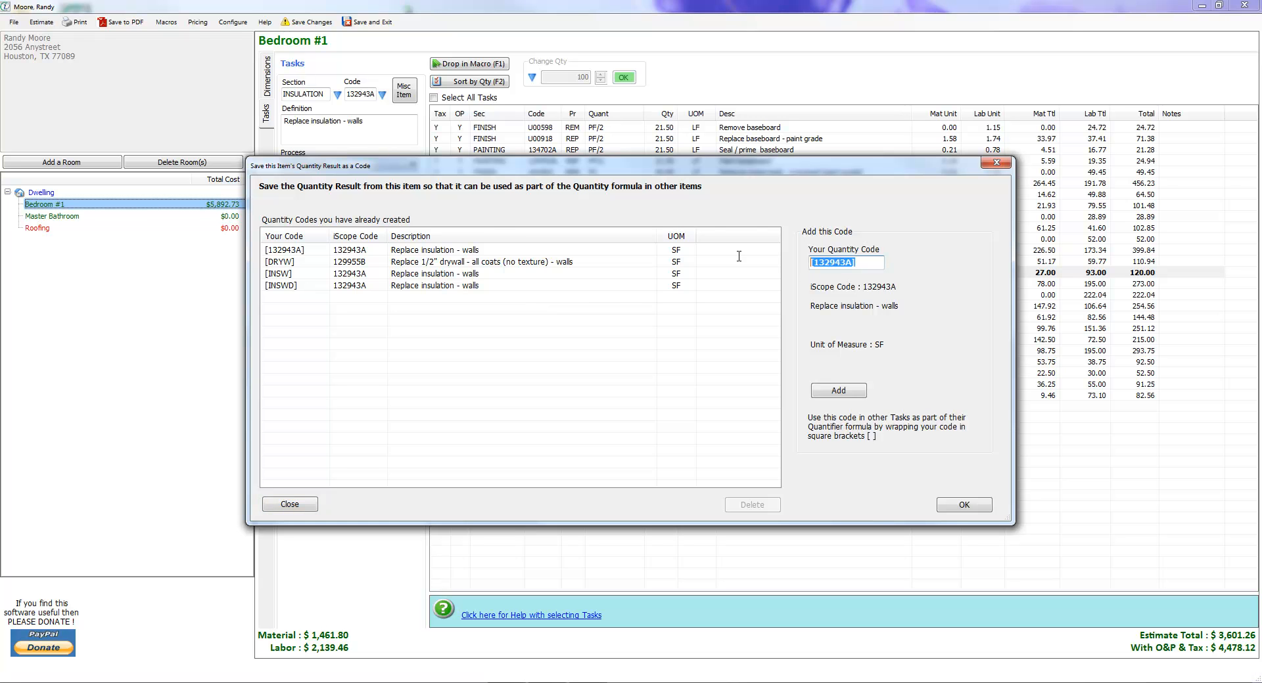
left_click_drag(729, 172, 775, 309)
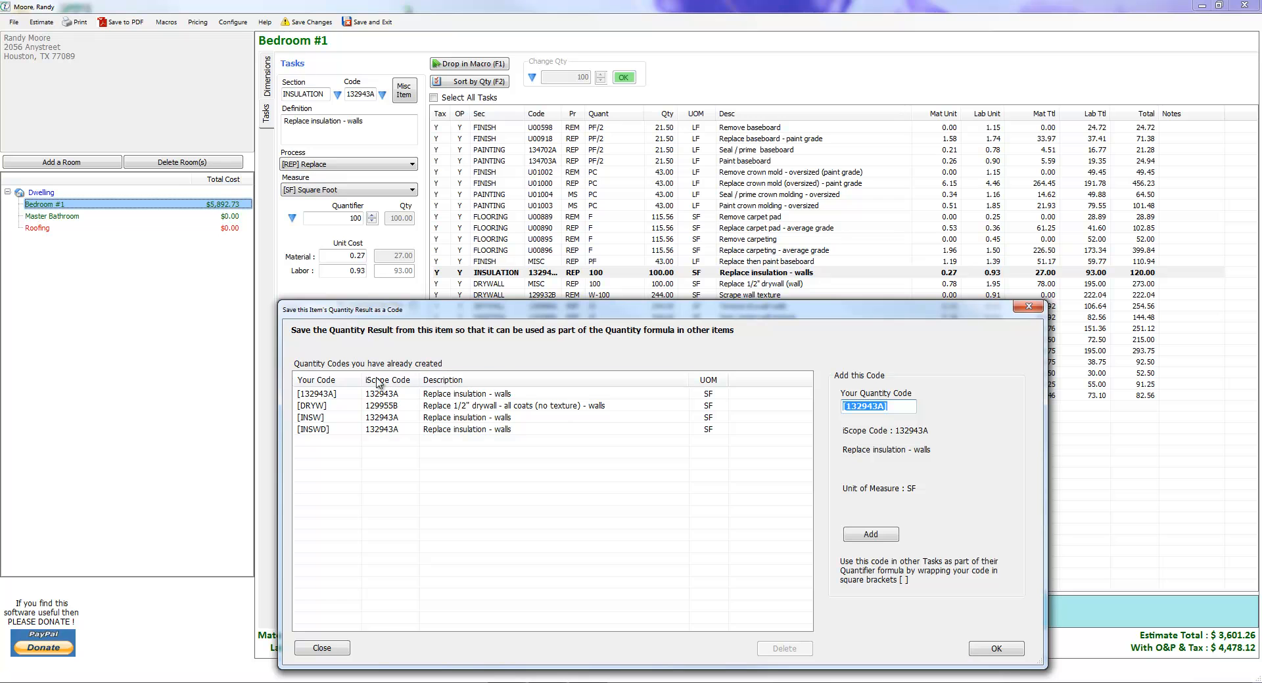
left_click_drag(609, 312, 627, 340)
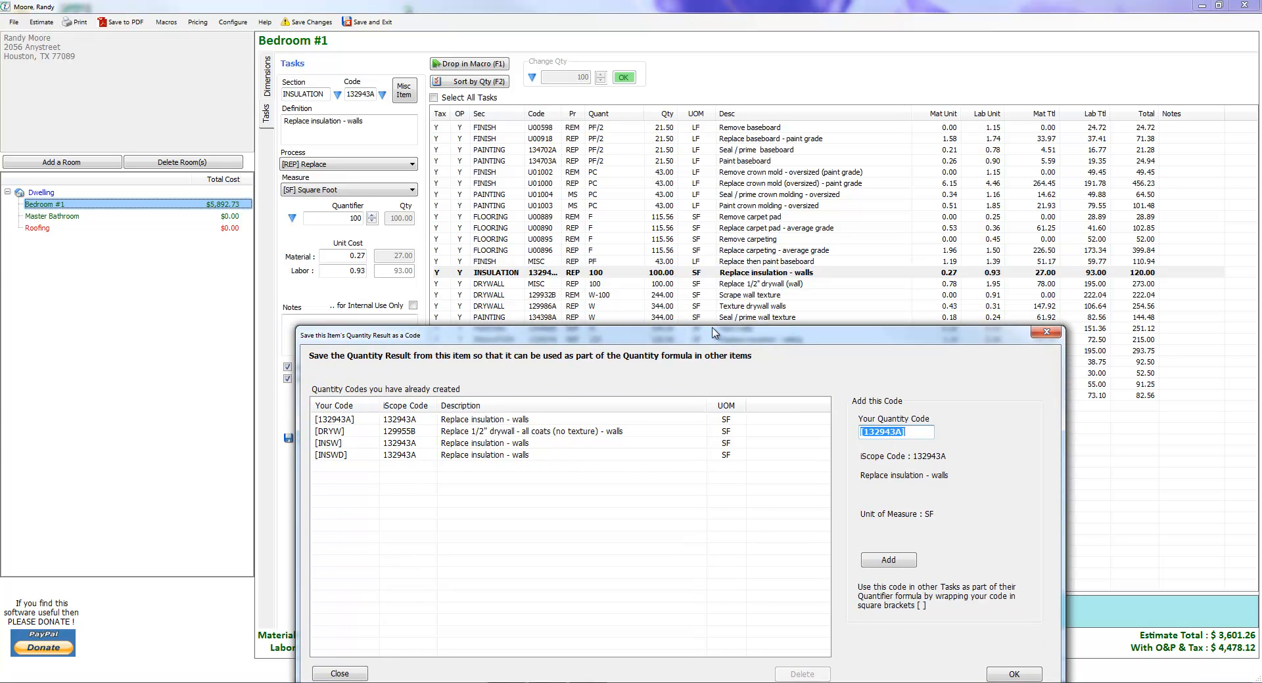
left_click_drag(713, 337, 689, 199)
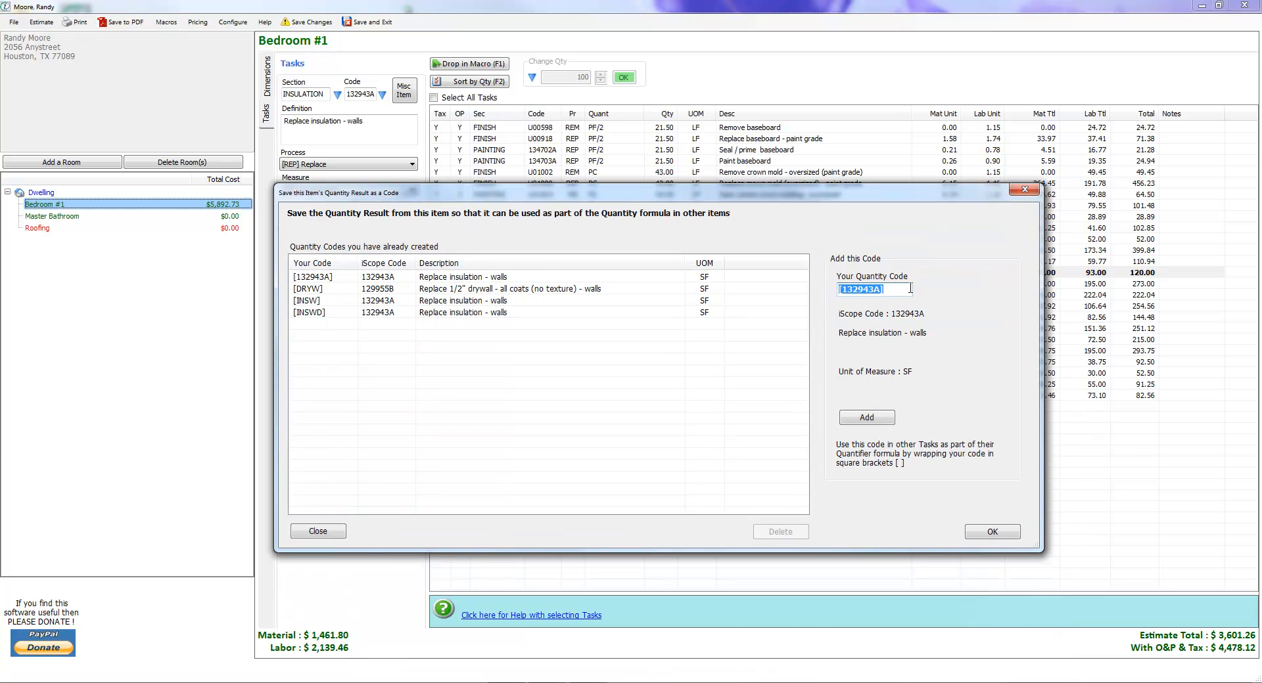
type("[")
left_click(880, 423)
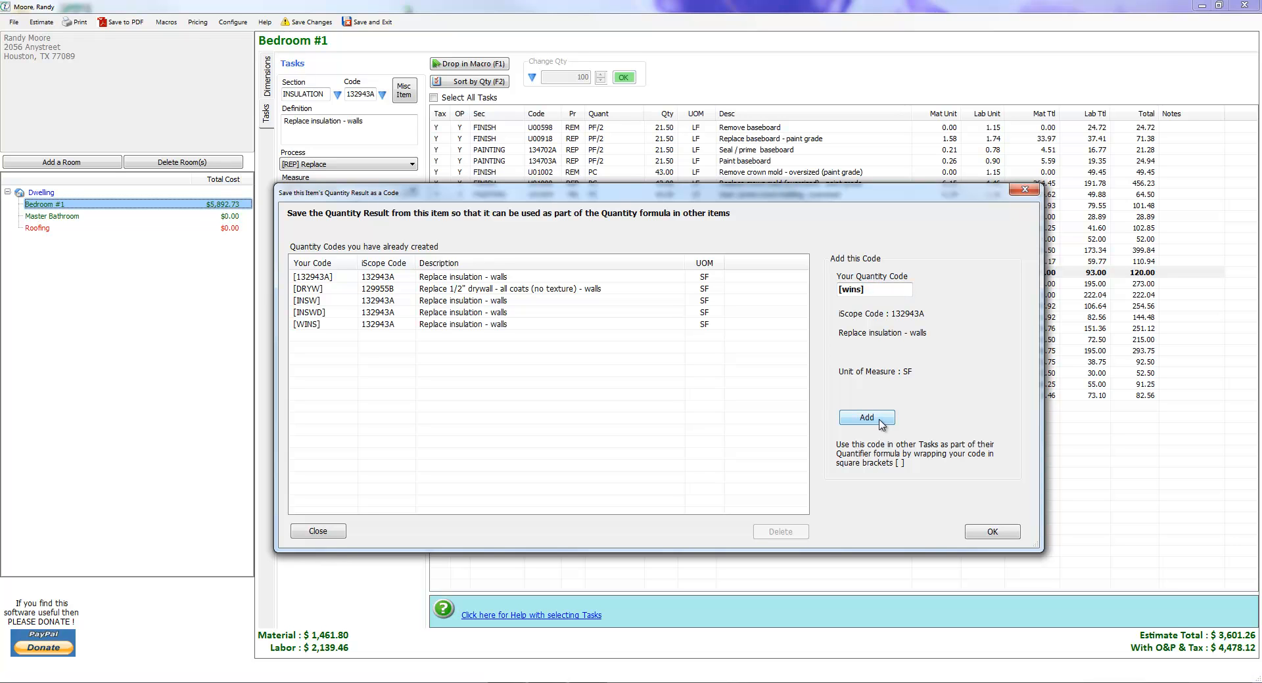
left_click(993, 532)
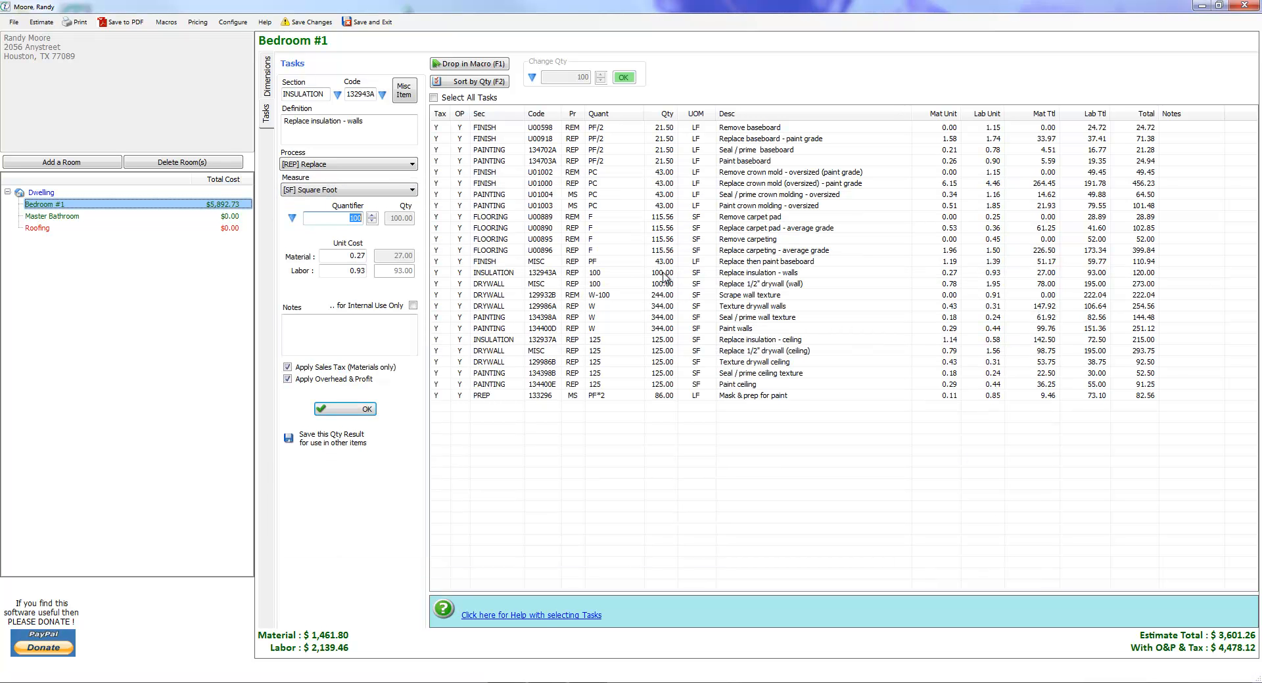
Set the quantity of the Replace 1/2" drywall (wall) task to the saved quantity code [wins].
left_click(622, 273)
left_click(613, 285)
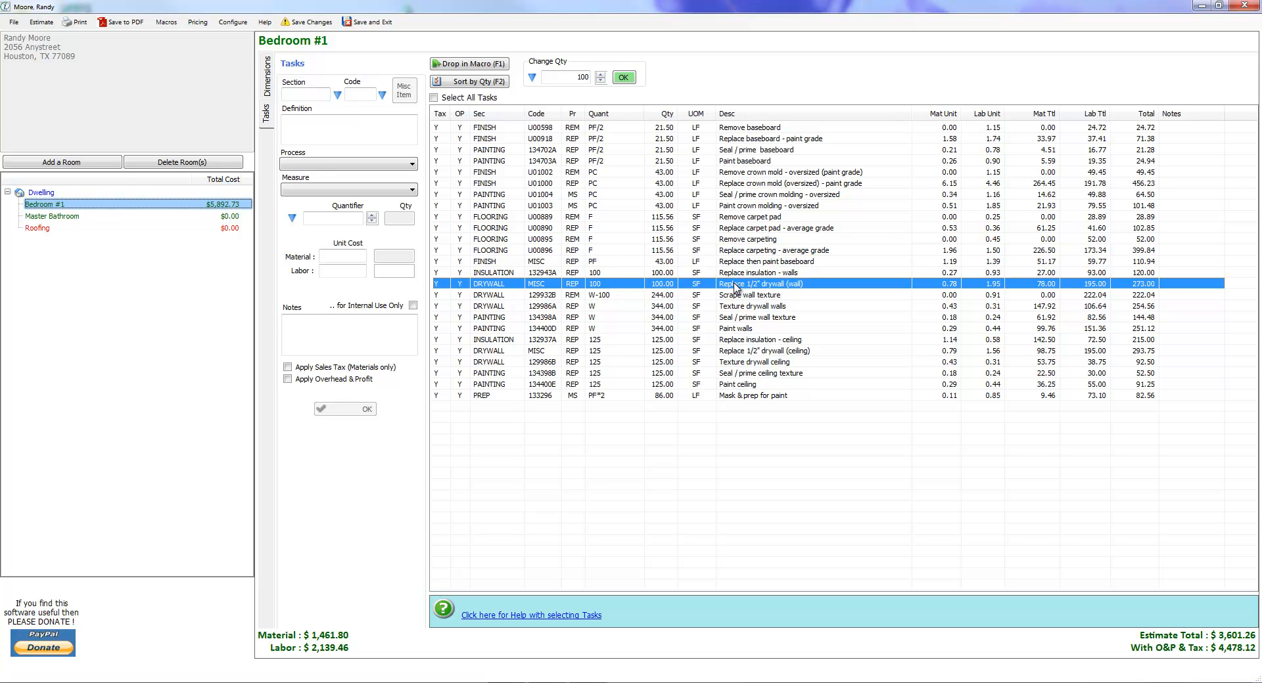
double_click(606, 289)
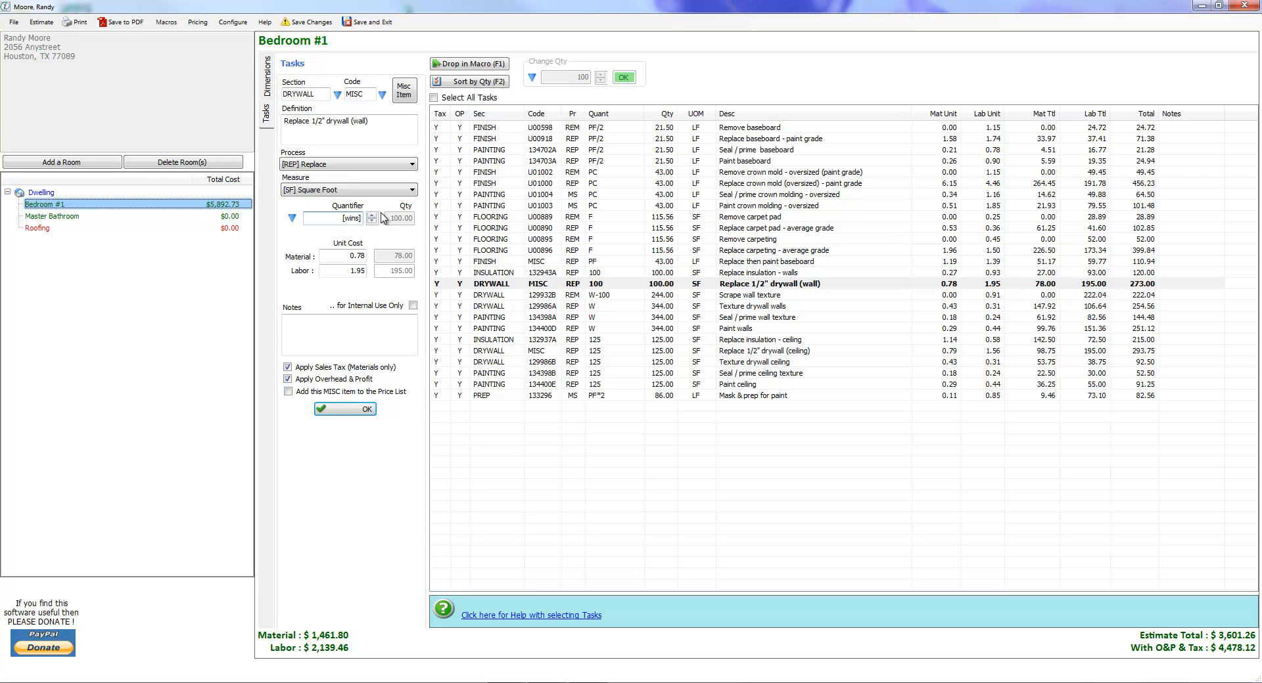
left_click(358, 411)
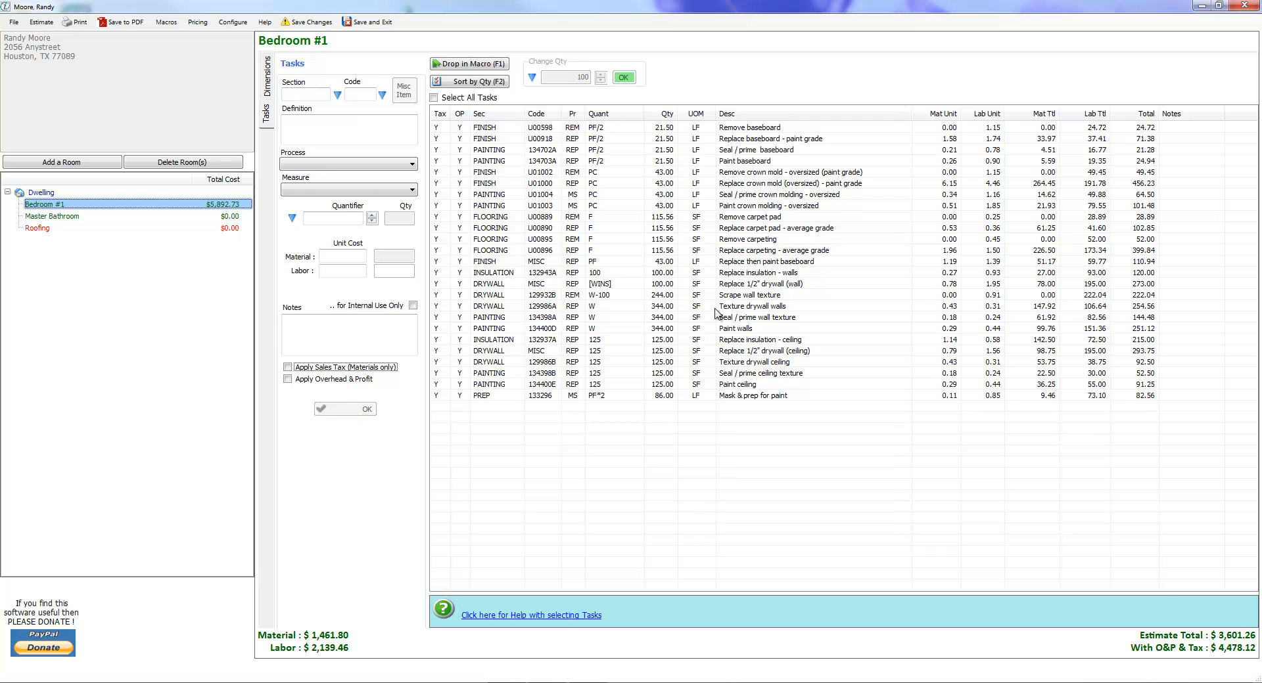
Change the quantity of the Replace insulation - walls task to 200.
left_click(660, 276)
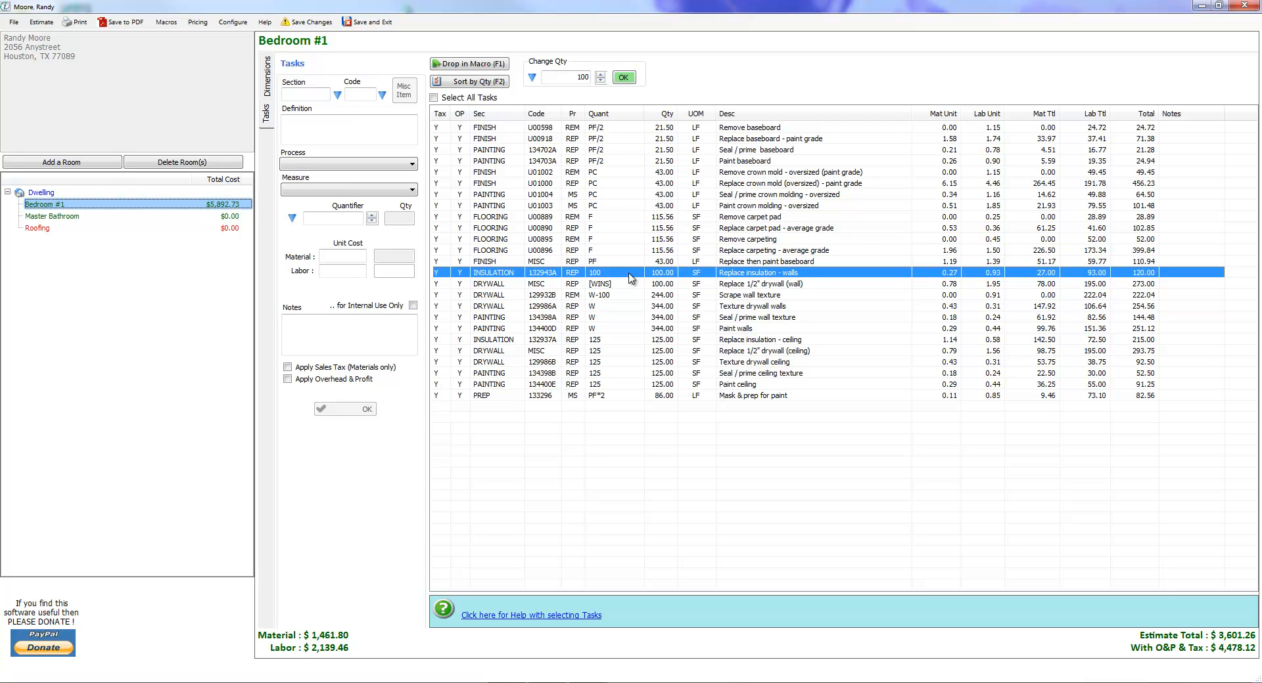
double_click(630, 275)
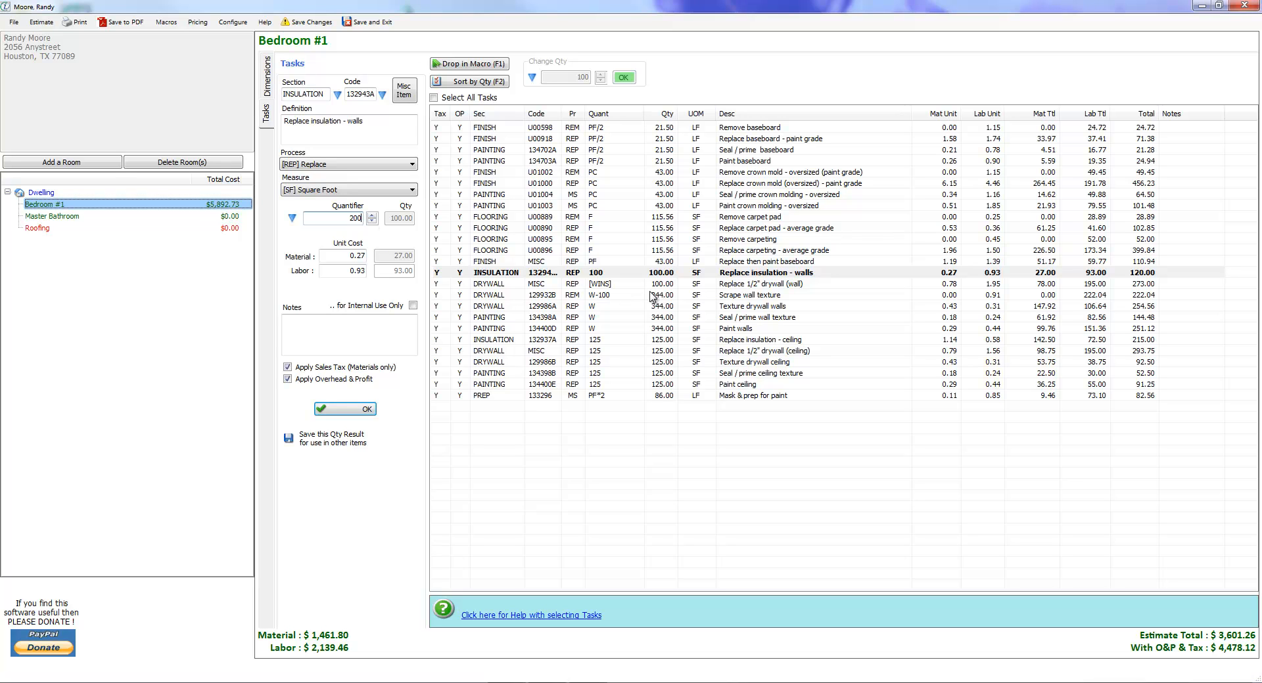
left_click(355, 410)
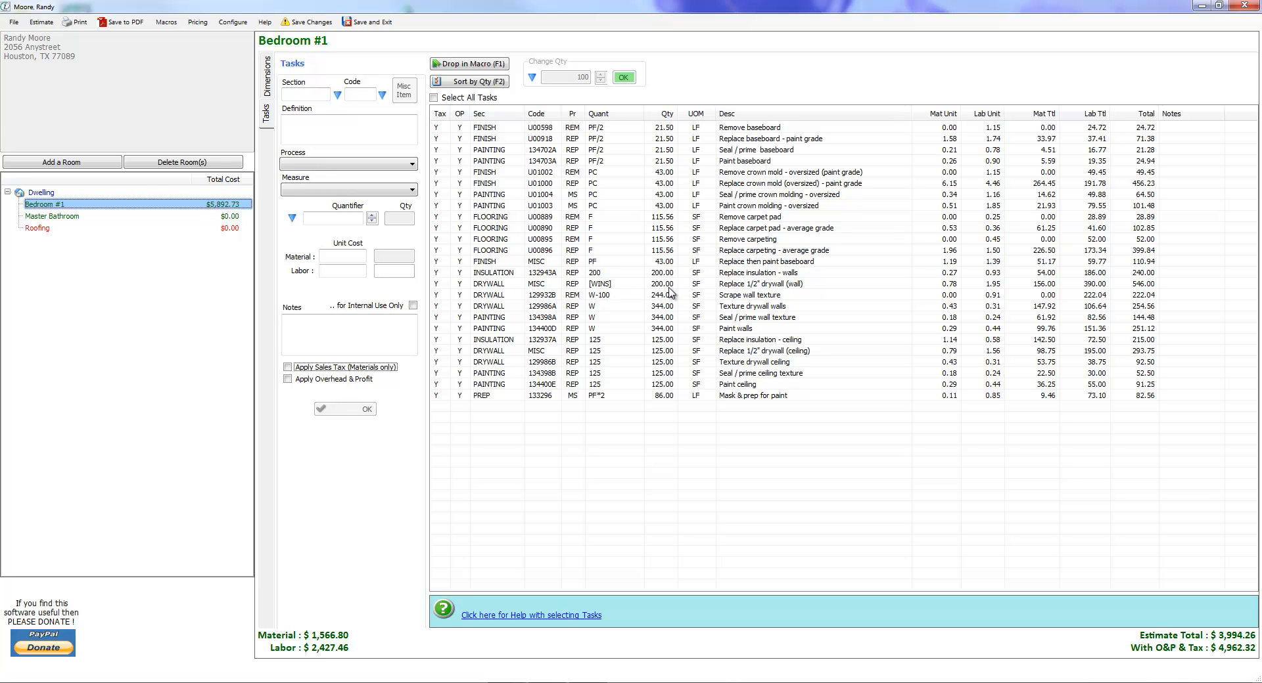
Change the quantity of the Scrape wall texture task to the formula W-[wins].
double_click(611, 301)
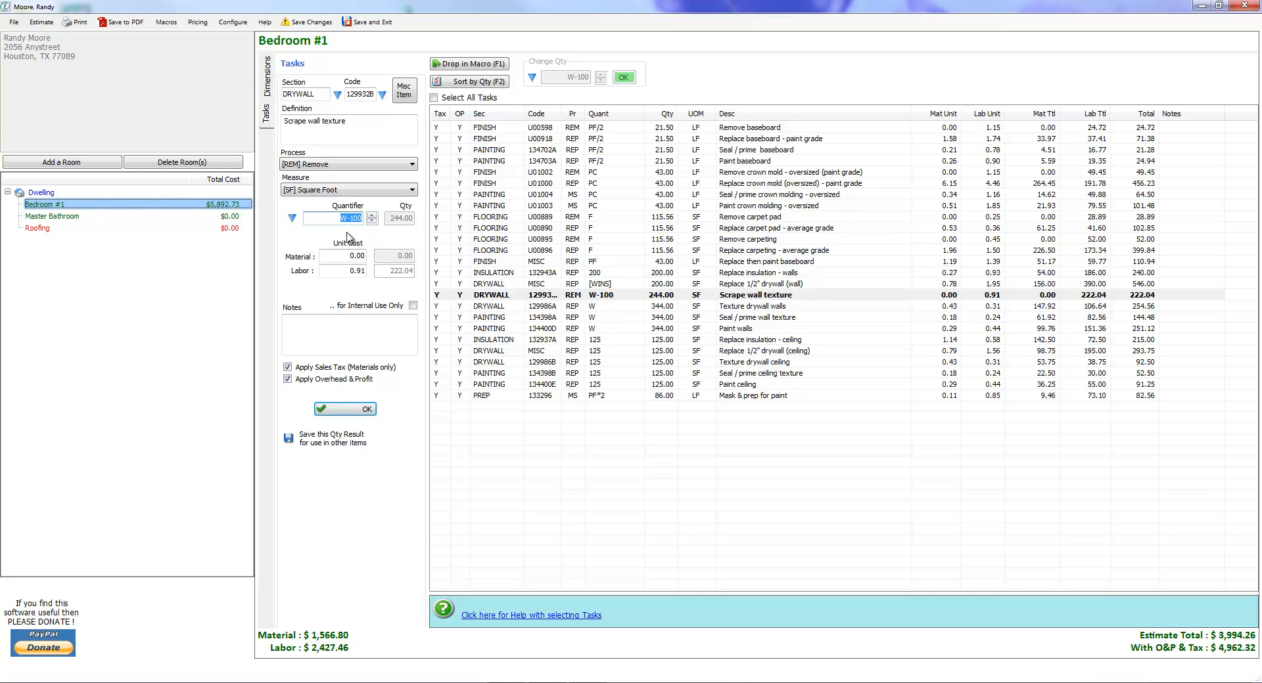
type("w")
left_click(366, 411)
left_click(366, 410)
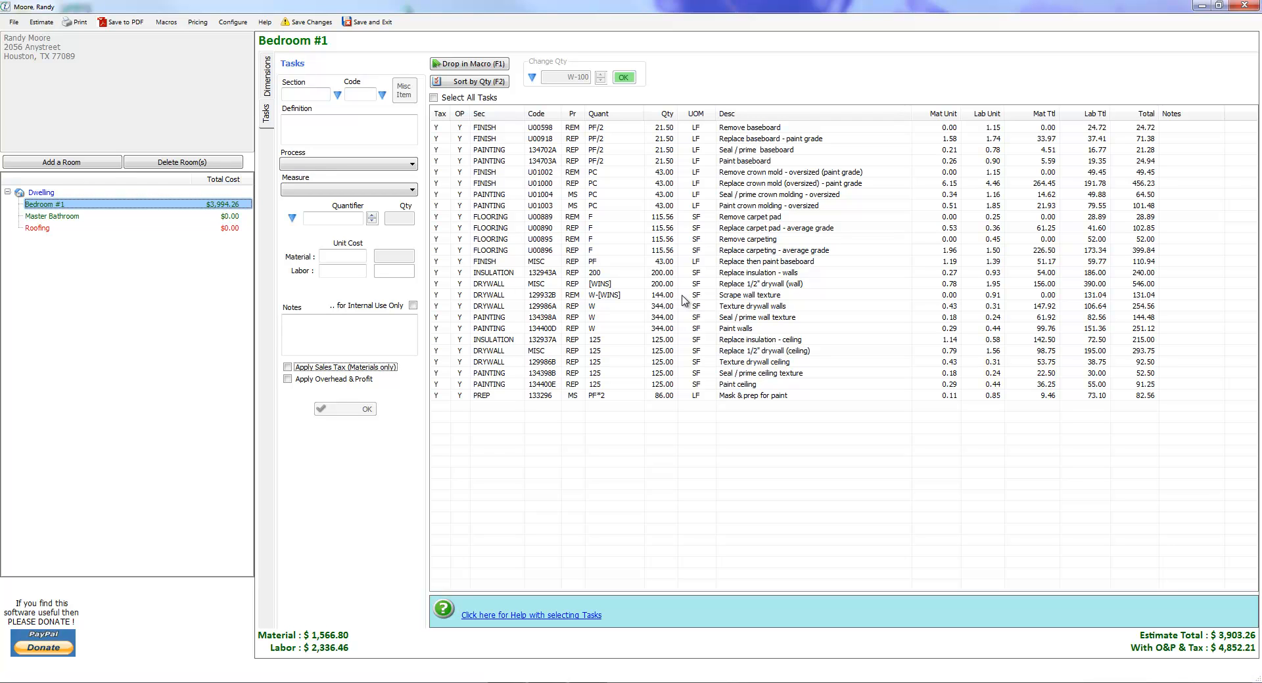
Save the three tasks from Replace insulation - walls through Scrape wall texture as macro "walls test", shortcut code wt, in the Default macro group.
left_click(617, 273)
left_click(622, 296, "shift")
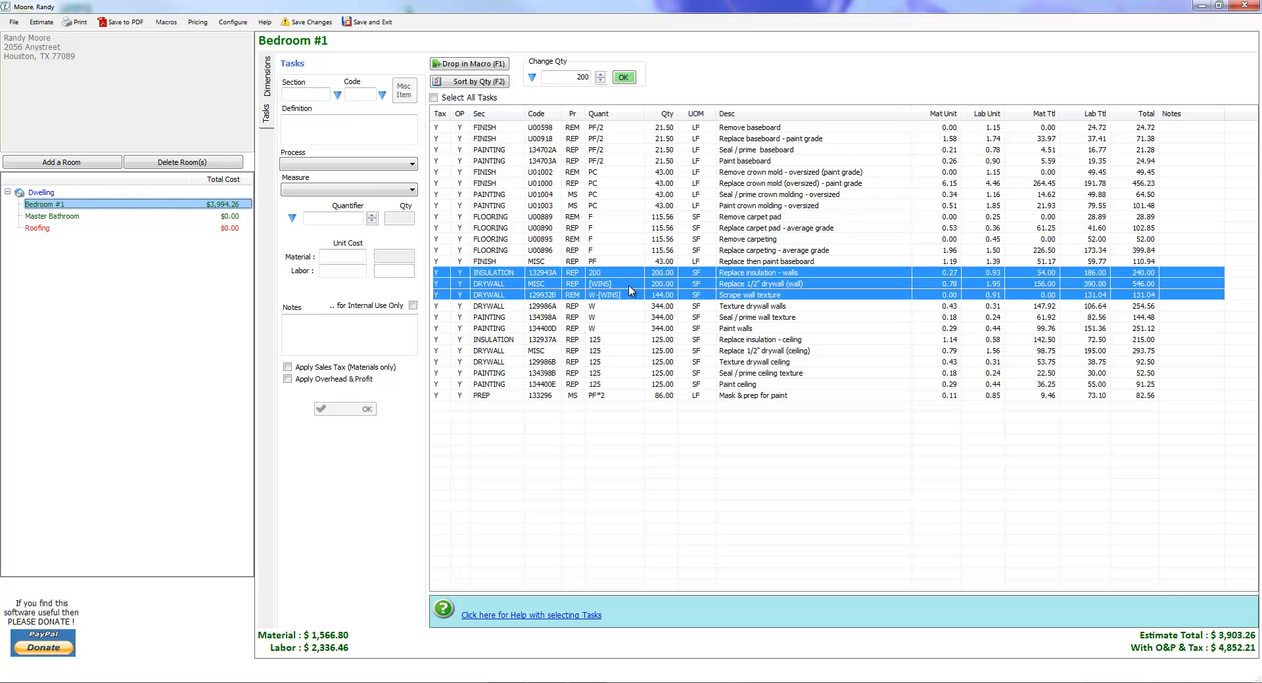
right_click(629, 291)
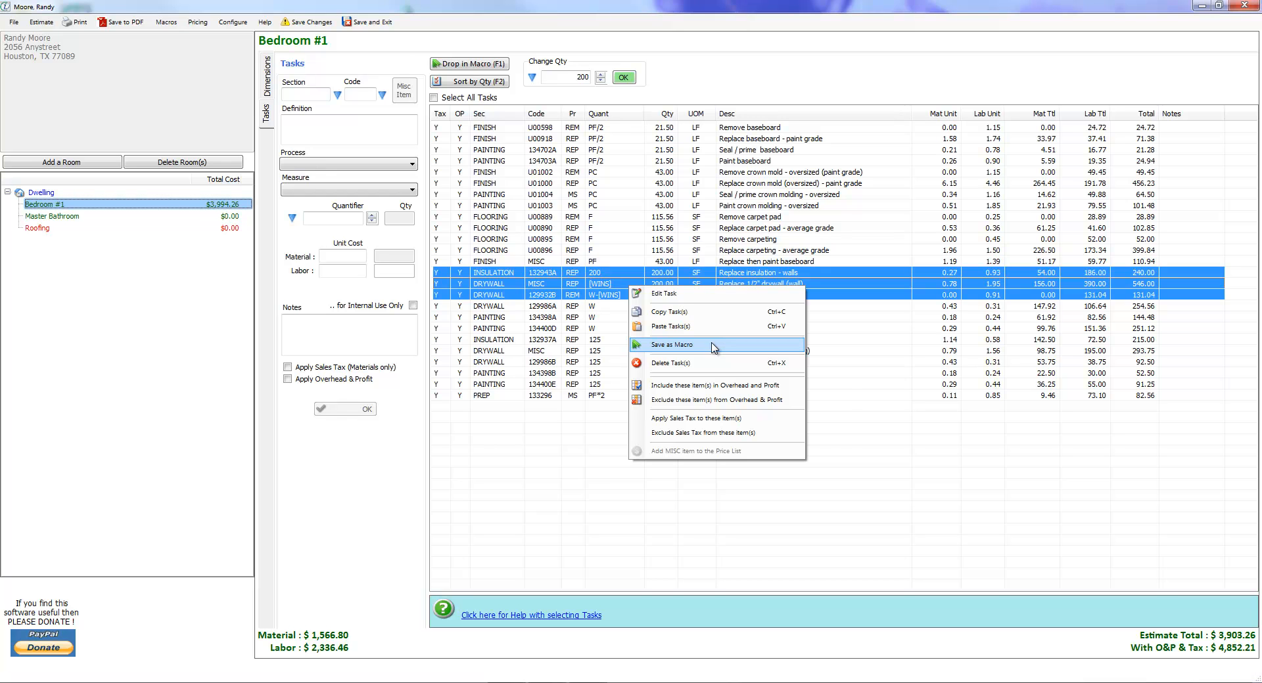
left_click(713, 347)
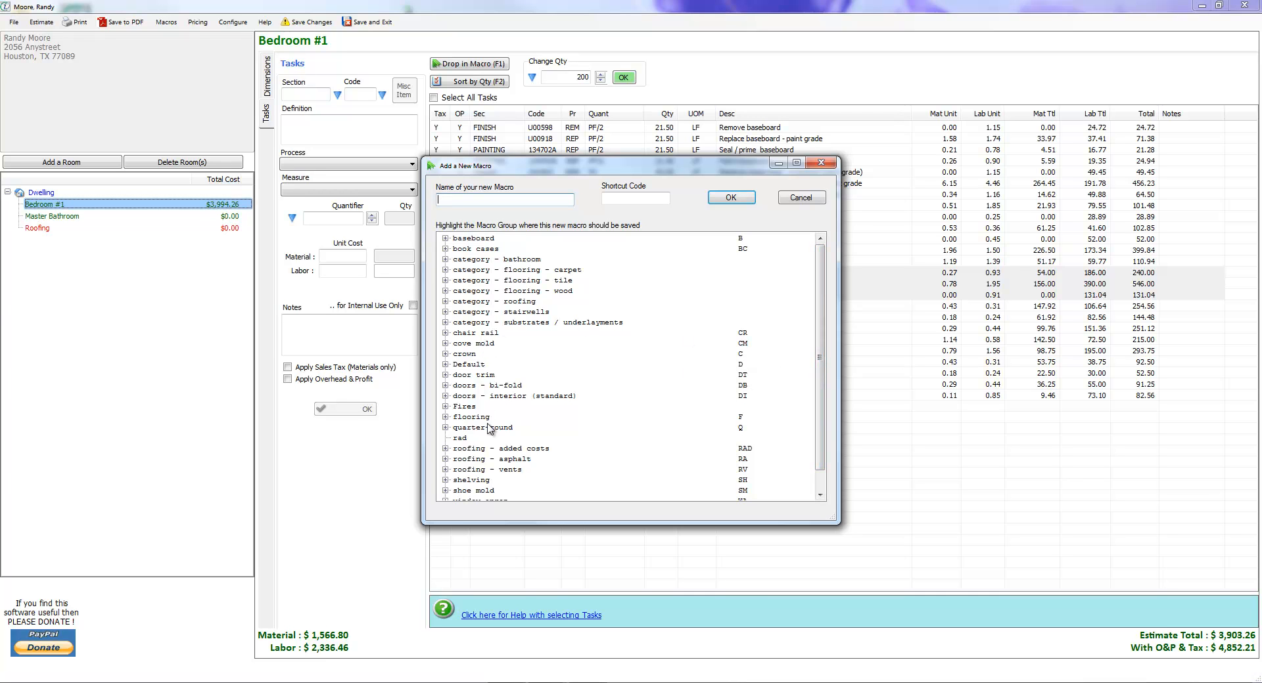
double_click(469, 366)
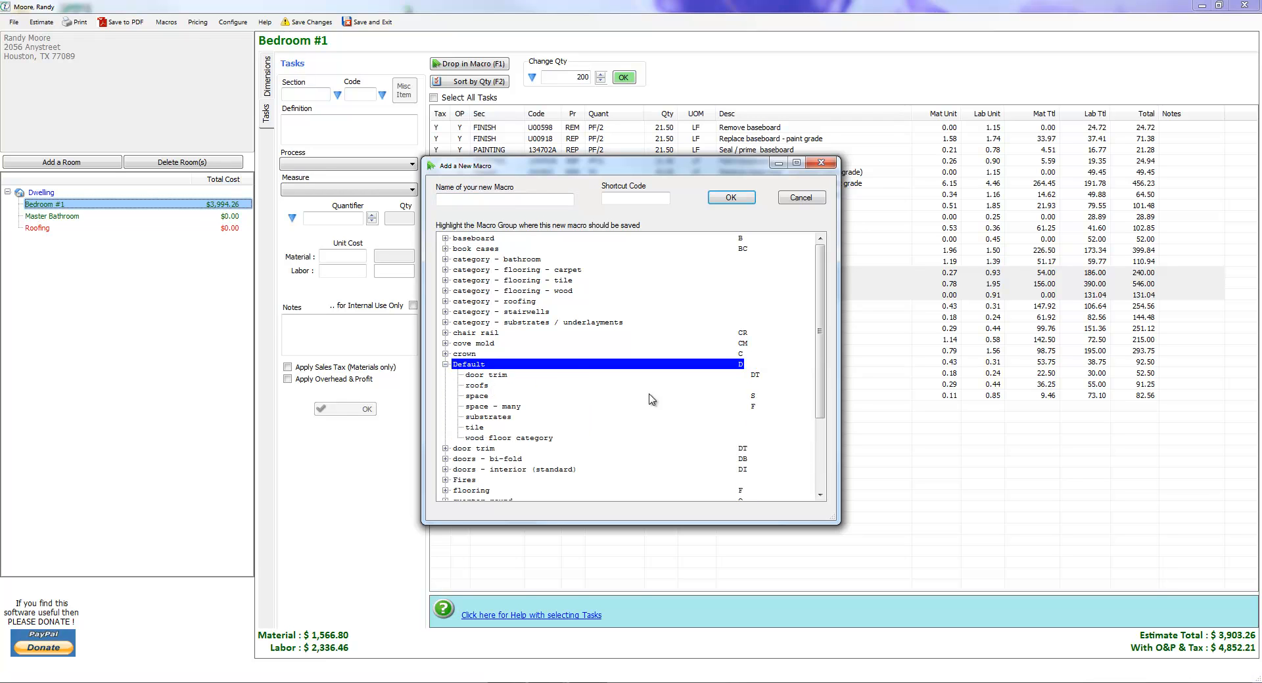
left_click(517, 201)
type("walls test")
left_click(637, 197)
type("wt")
left_click(736, 198)
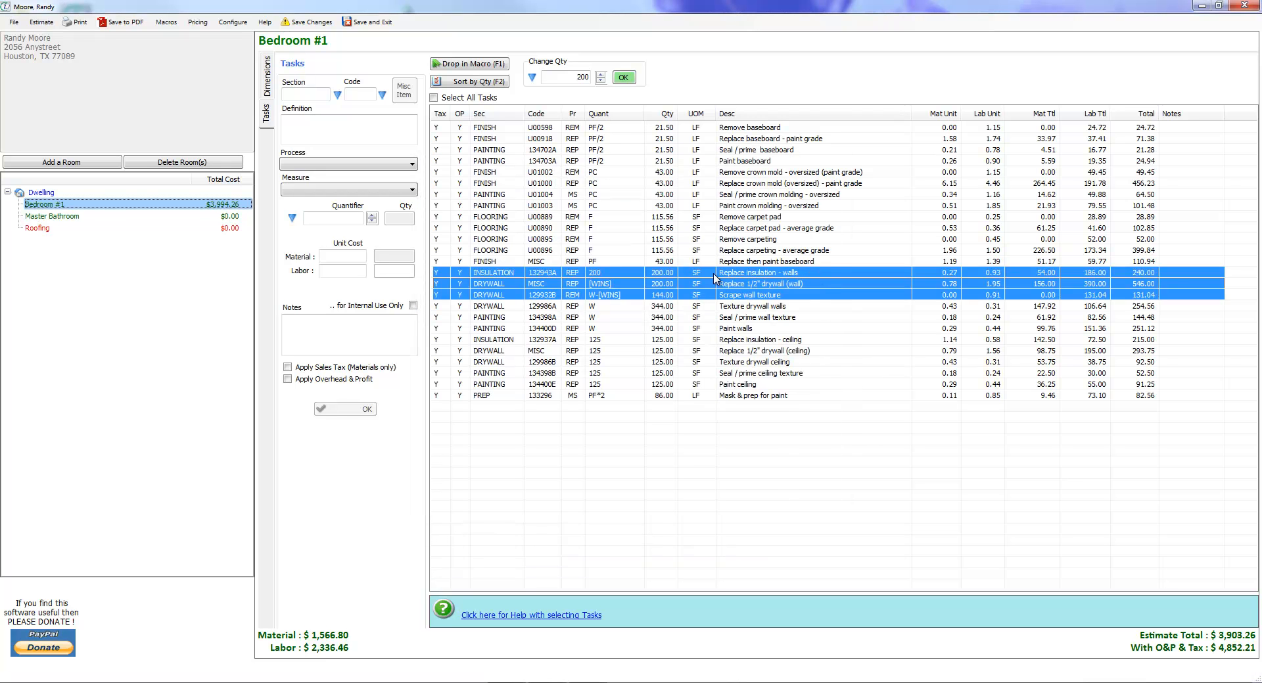
Apply the macro with shortcut code wt from macro group D to the Master Bathroom.
left_click(53, 216)
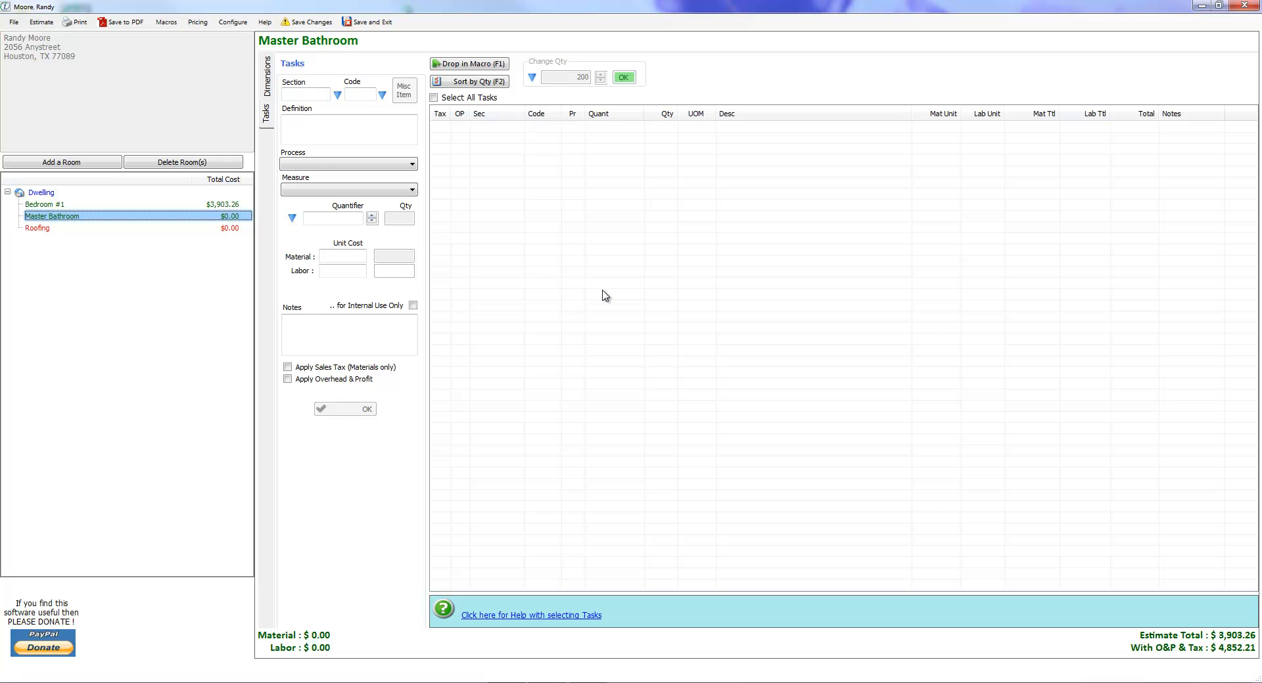
key("F1")
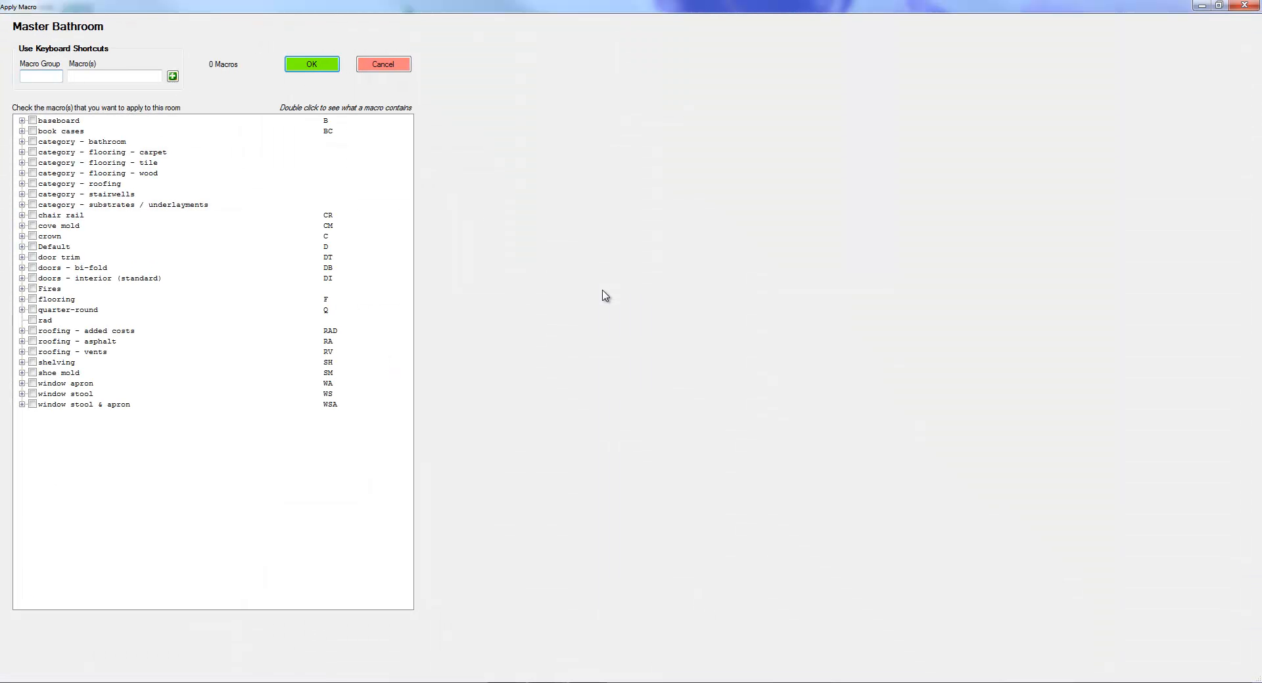
type("D")
left_click(113, 78)
type("wt")
left_click(293, 65)
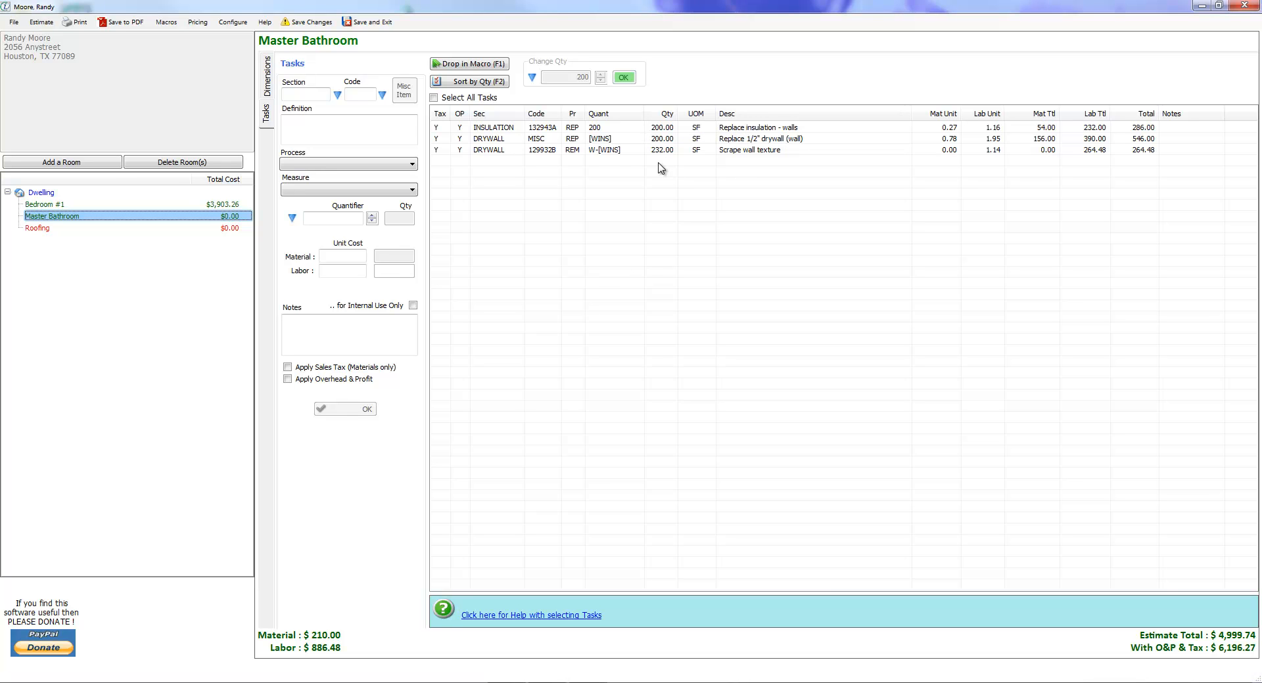
Set the Master Bathroom's Replace insulation - walls quantity to 125 and return to the Bedroom #1 task list.
double_click(735, 128)
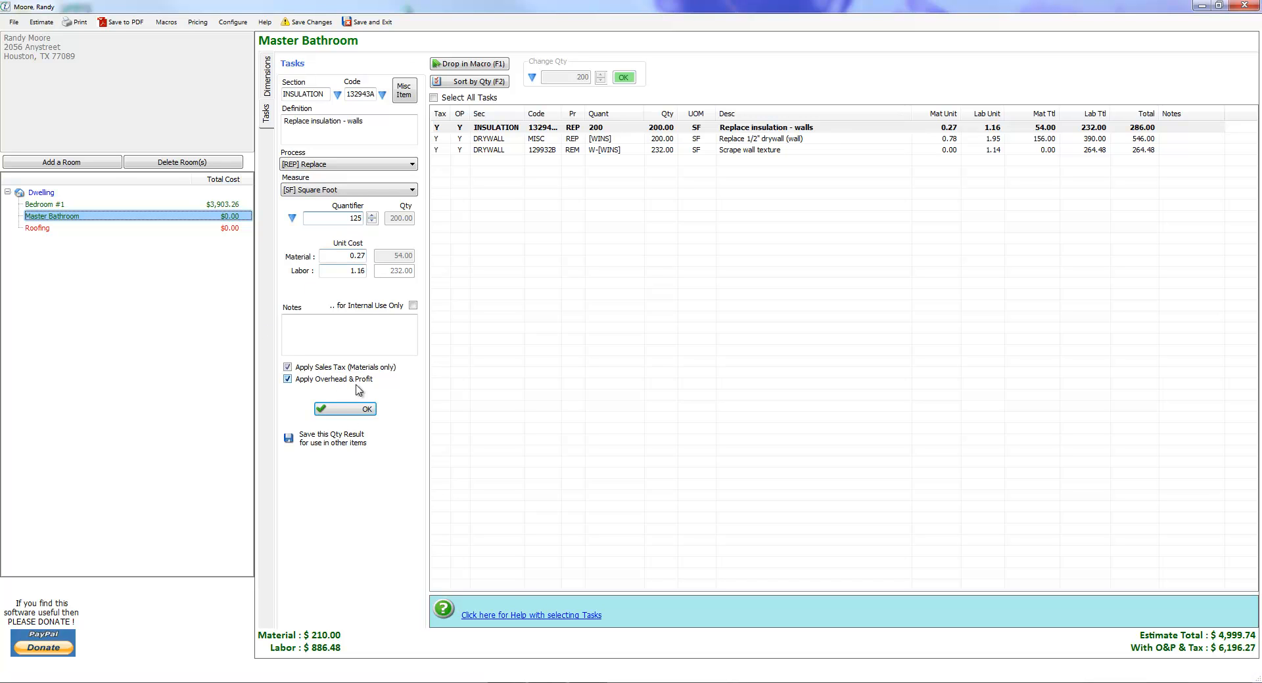
left_click(345, 409)
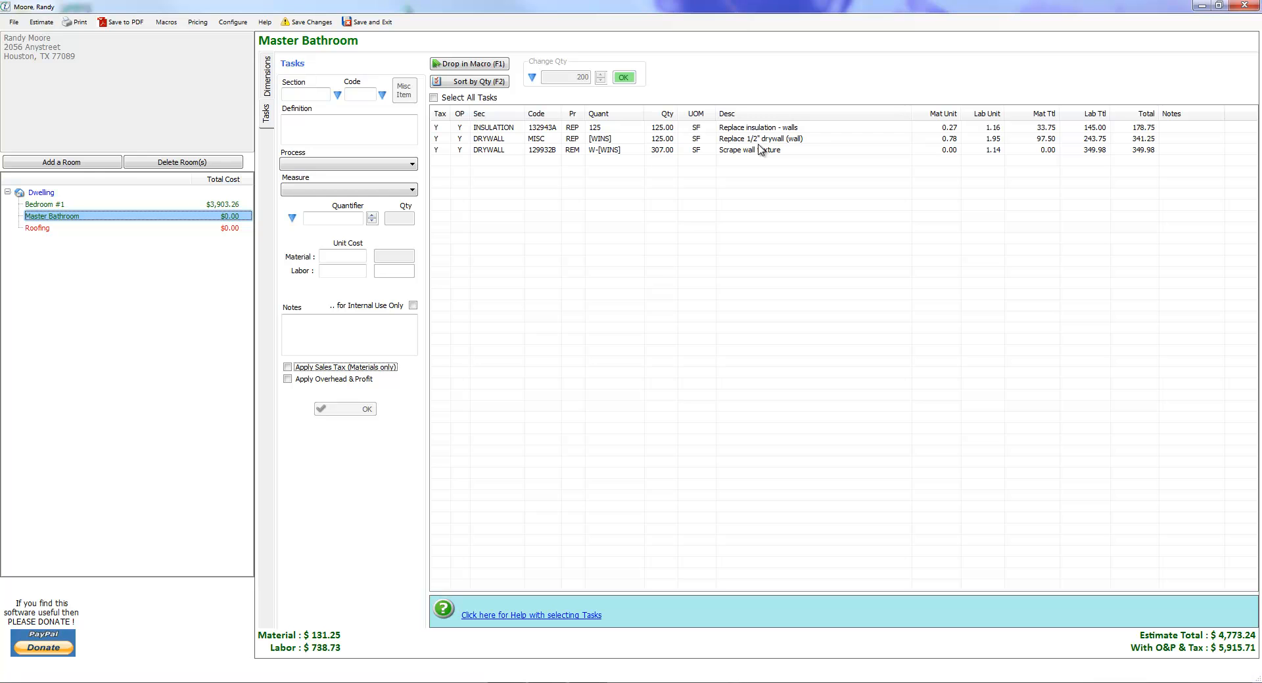
left_click(169, 207)
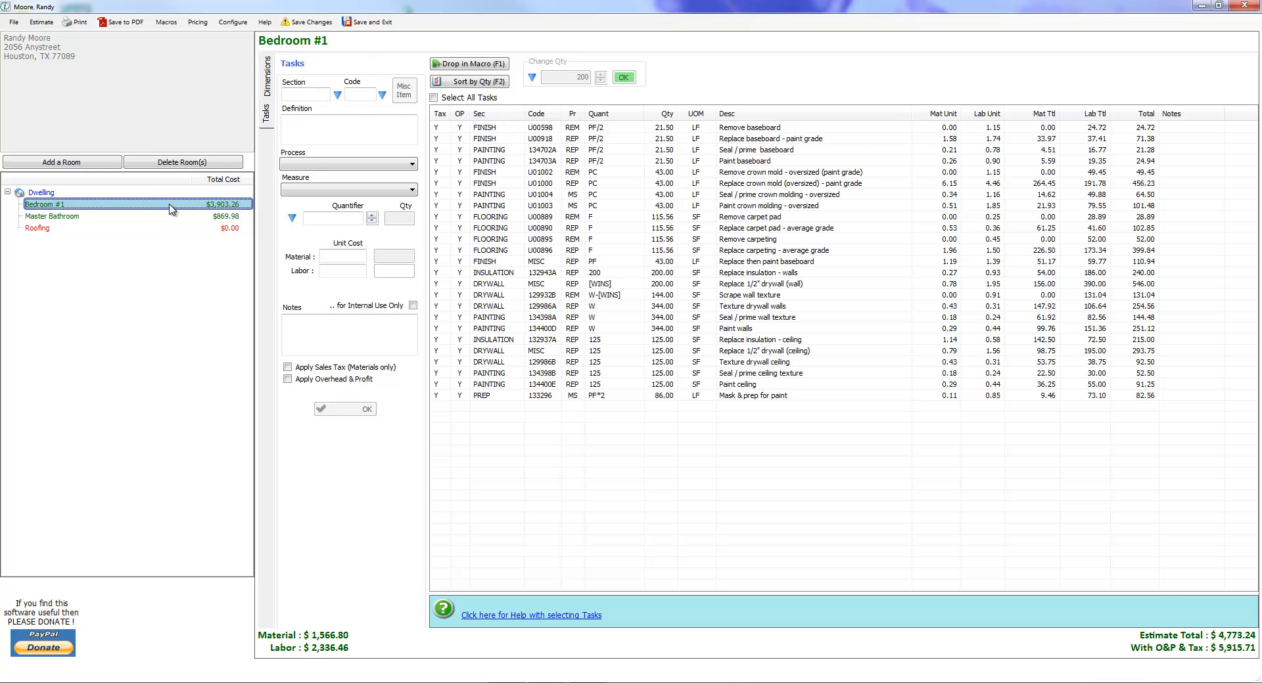